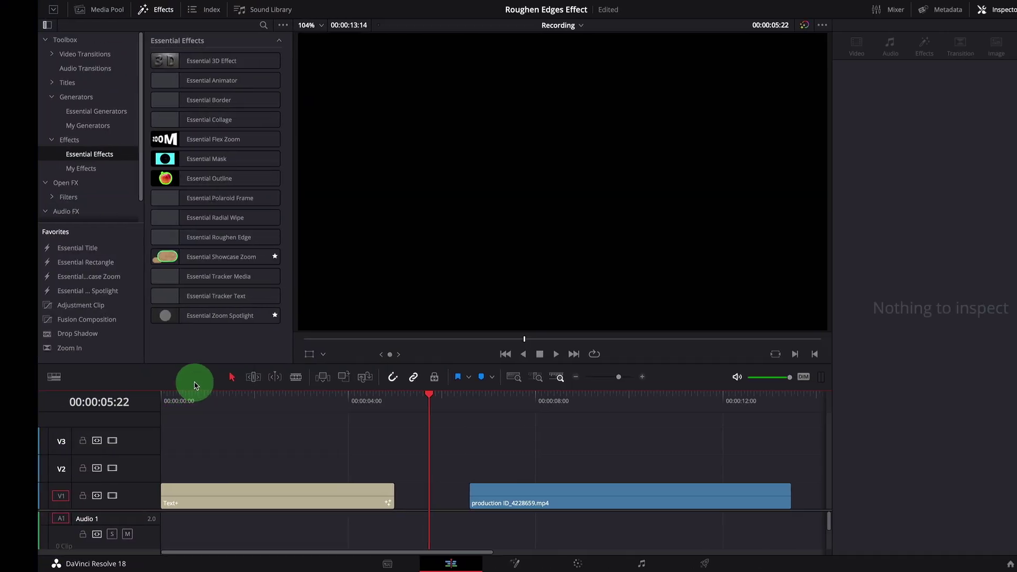
Apply the Essential Roughen Edge effect to the Text+ title clip and show the effect's controls
left_click(195, 239)
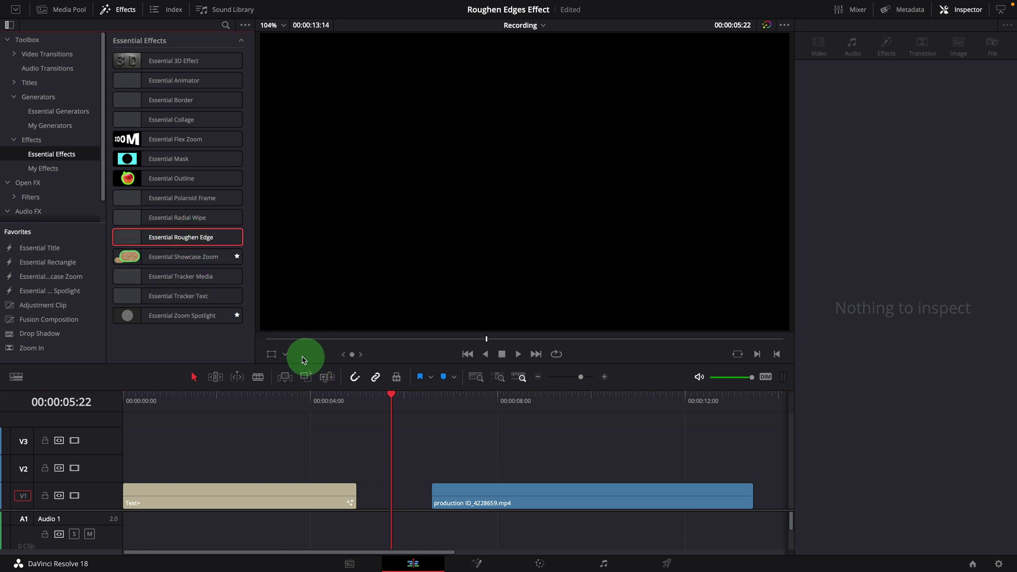
left_click(242, 491)
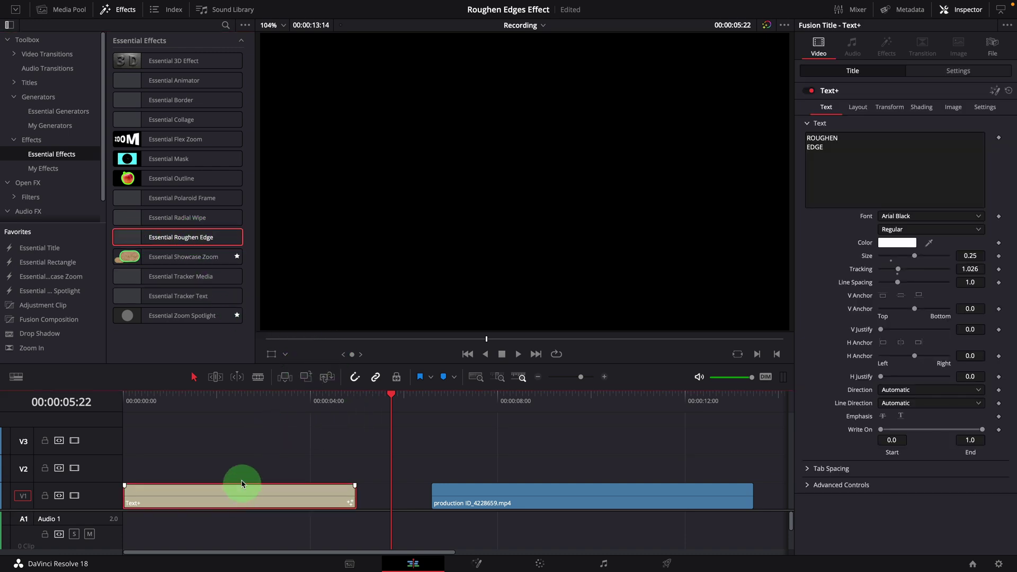
left_click(218, 403)
left_click_drag(219, 399, 172, 405)
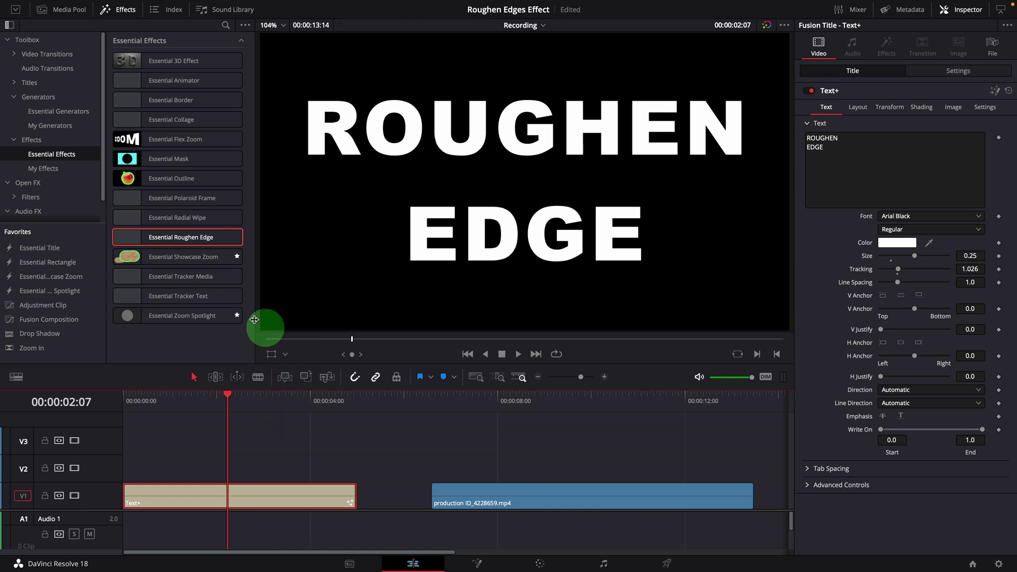
left_click_drag(133, 244, 431, 236)
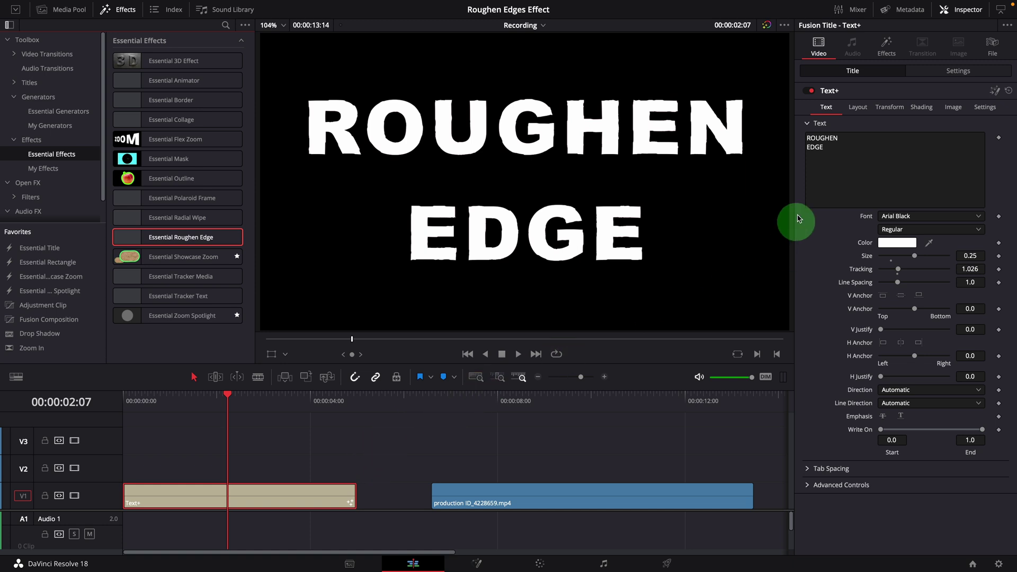
left_click(884, 49)
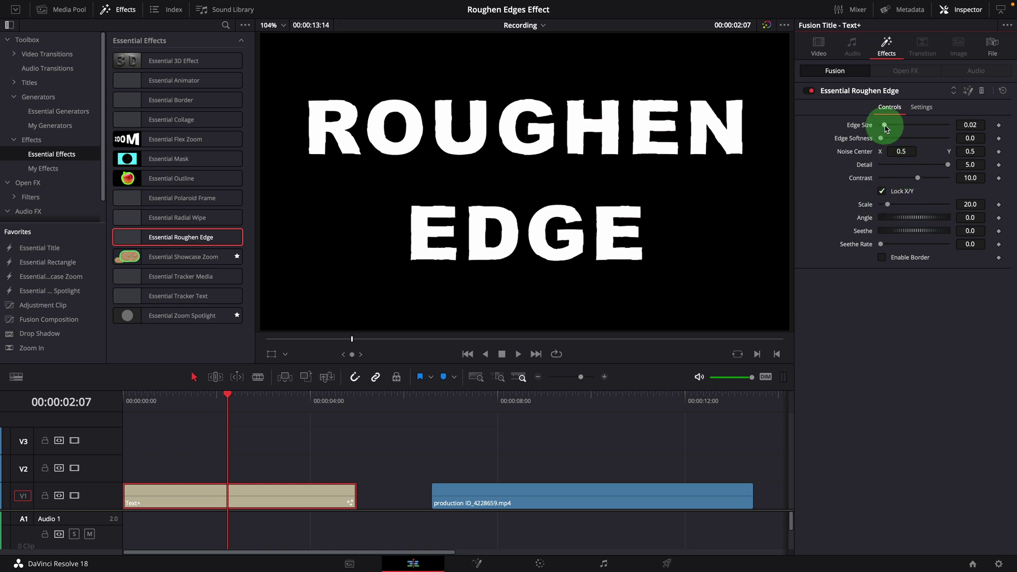
Try higher Edge Size and Edge Softness values on the title, restoring them to 0.02 and 0.0
left_click_drag(886, 128, 948, 127)
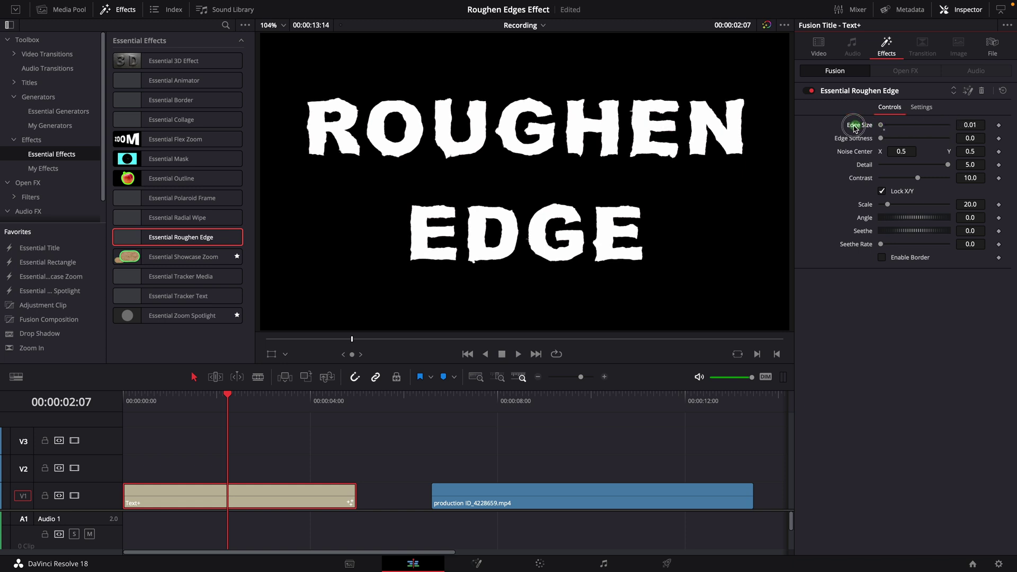
double_click(861, 129)
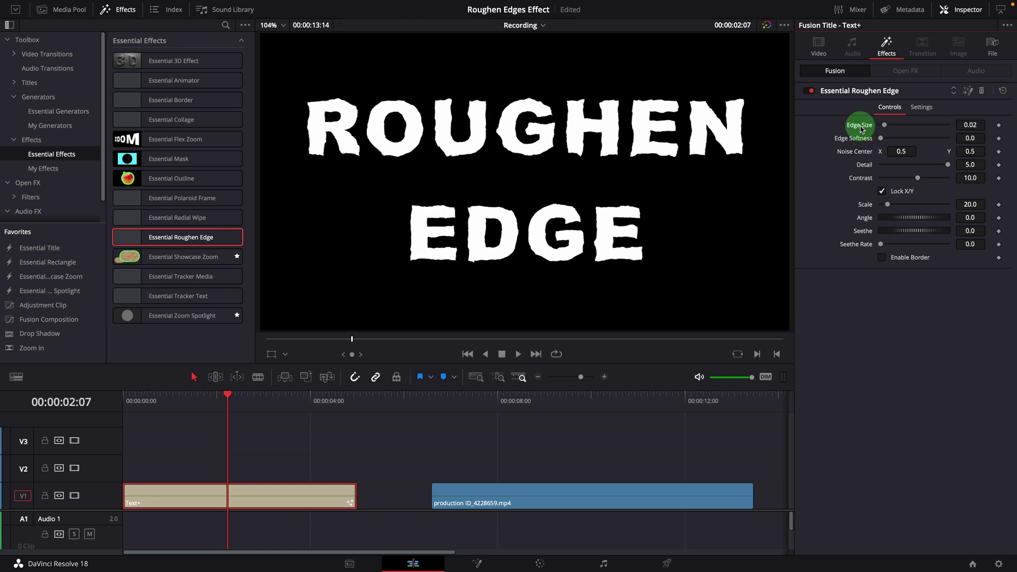
left_click_drag(881, 138, 899, 153)
Shift the Noise Center, using the Fusion Overlay in the viewer to place it at about X 0.638, Y 0.459
left_click(902, 152)
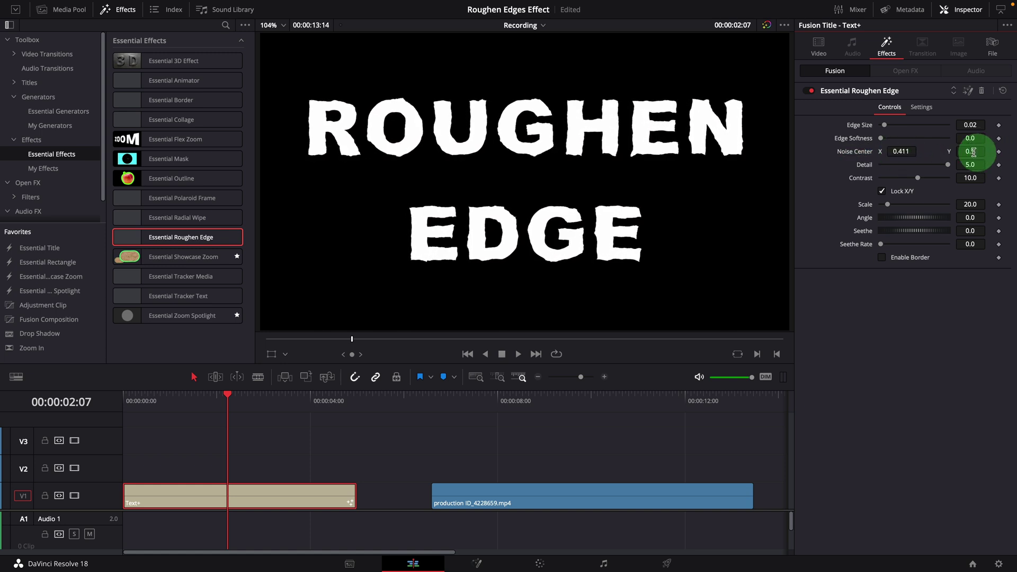
left_click_drag(977, 152, 940, 153)
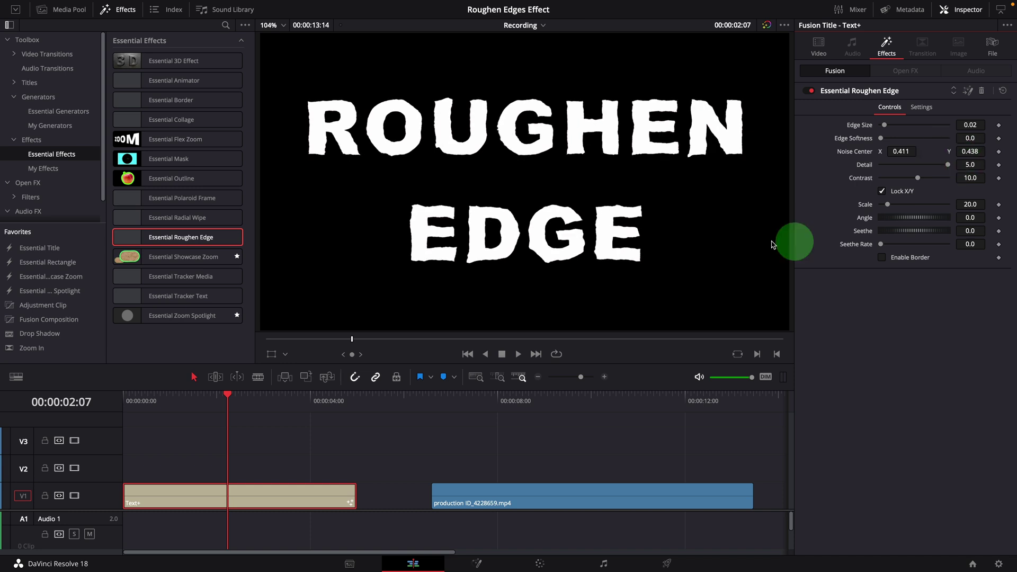
left_click(286, 354)
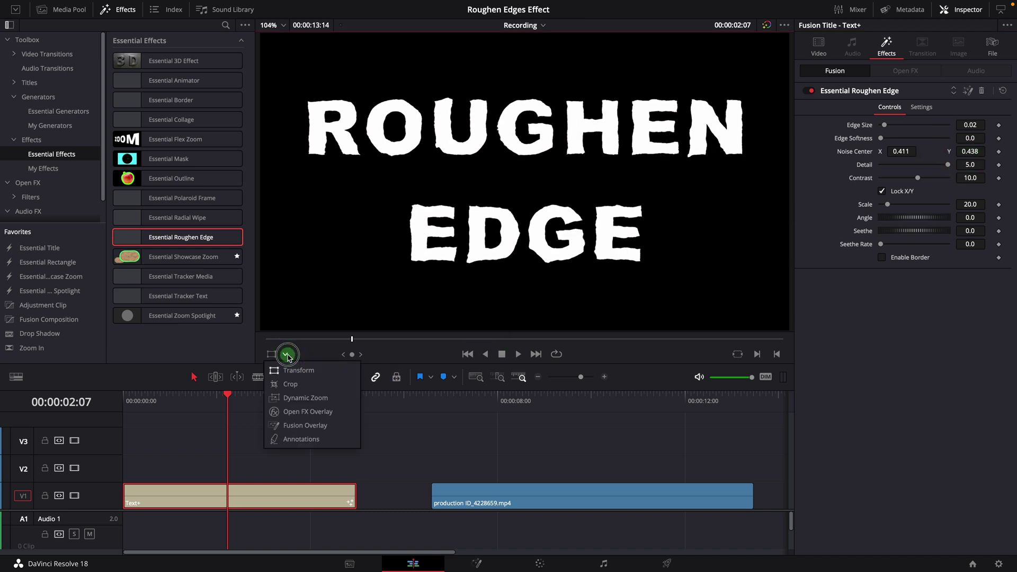
left_click(305, 425)
left_click(488, 213)
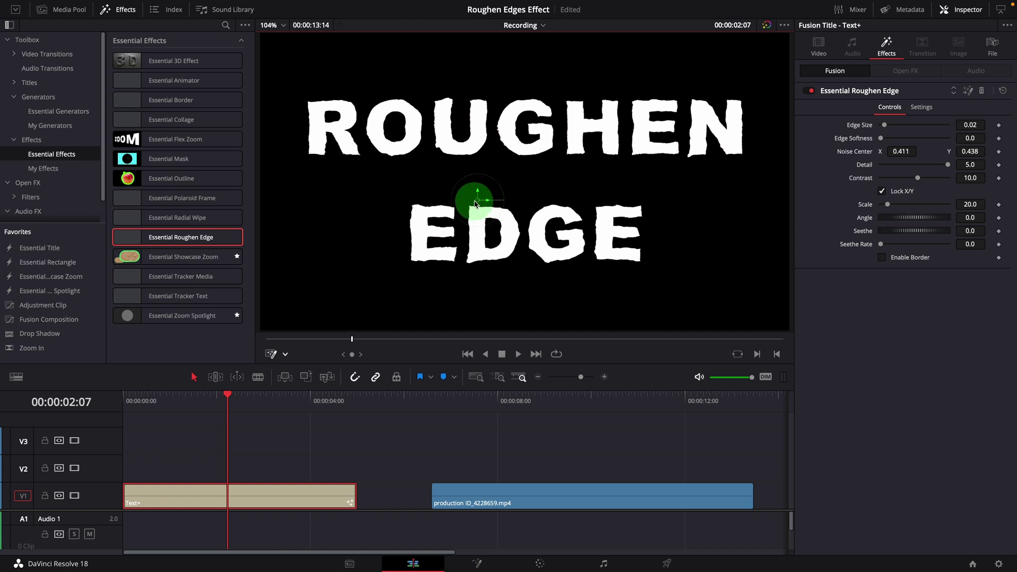
left_click_drag(484, 201, 601, 197)
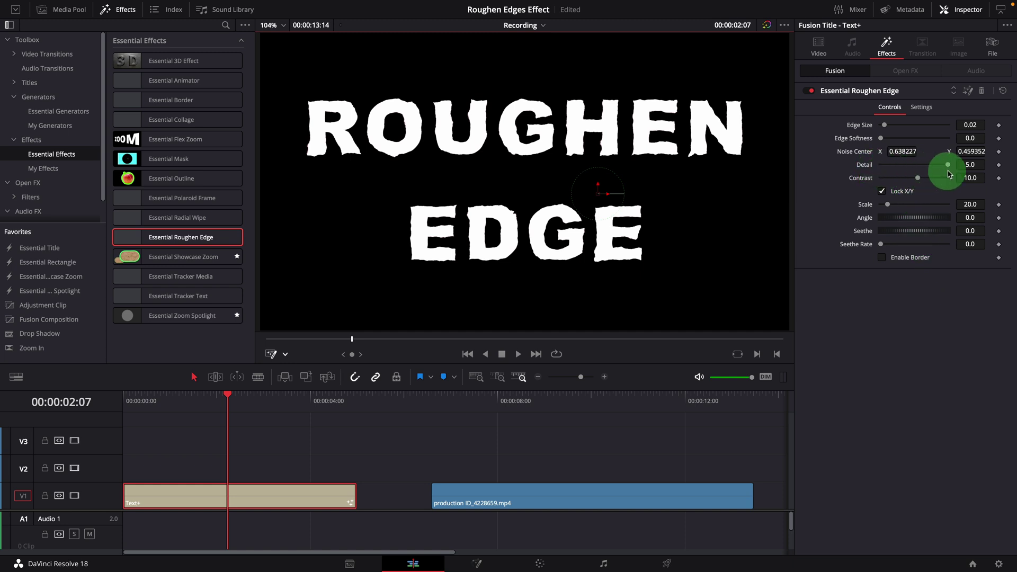
Try lower Detail values down to 0.0 on the roughened text and restore Detail to 5.0
left_click_drag(950, 168, 906, 168)
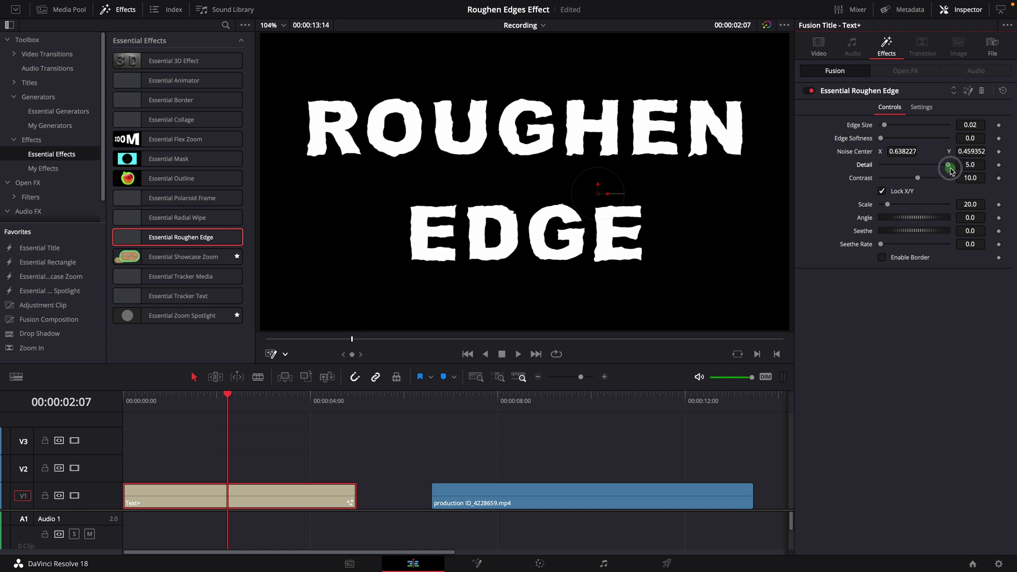
left_click_drag(946, 168, 861, 169)
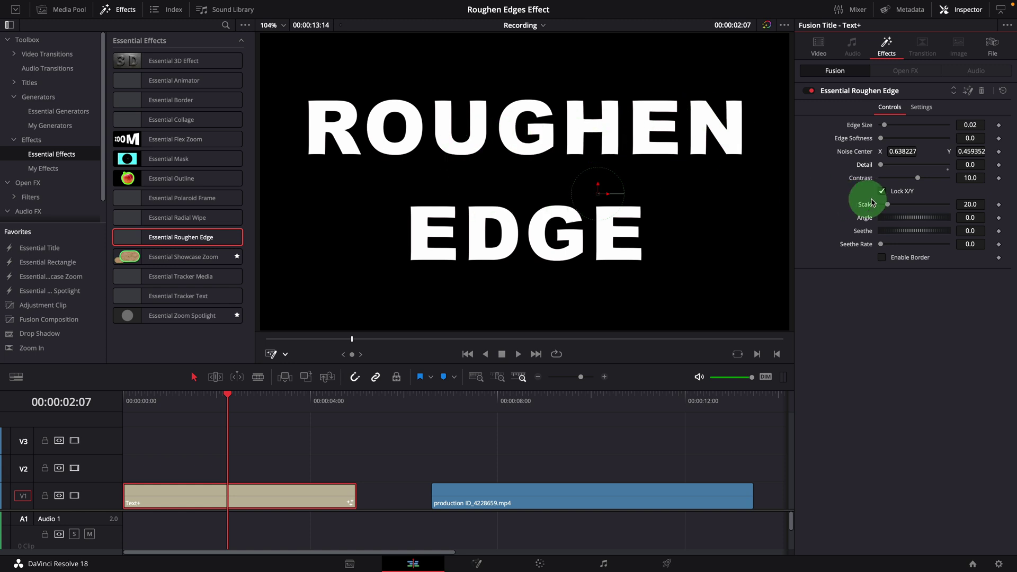
left_click_drag(881, 165, 912, 168)
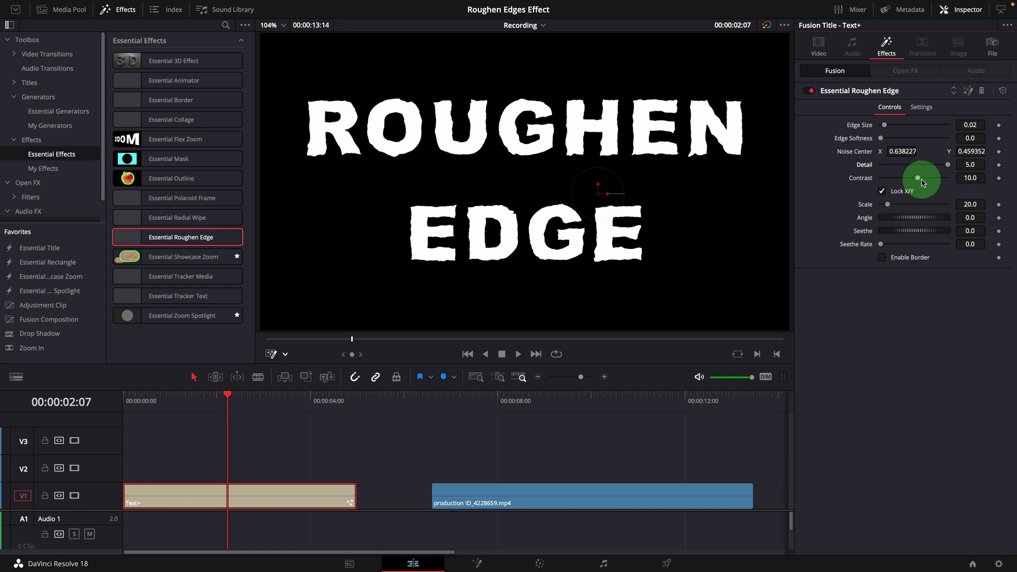
Try different Contrast and Scale values for the roughened edge, resetting them to 10.0 and 20.0
mouse_move(918, 183)
left_mouse_down()
mouse_move(937, 184)
mouse_move(919, 183)
left_mouse_up()
double_click(873, 179)
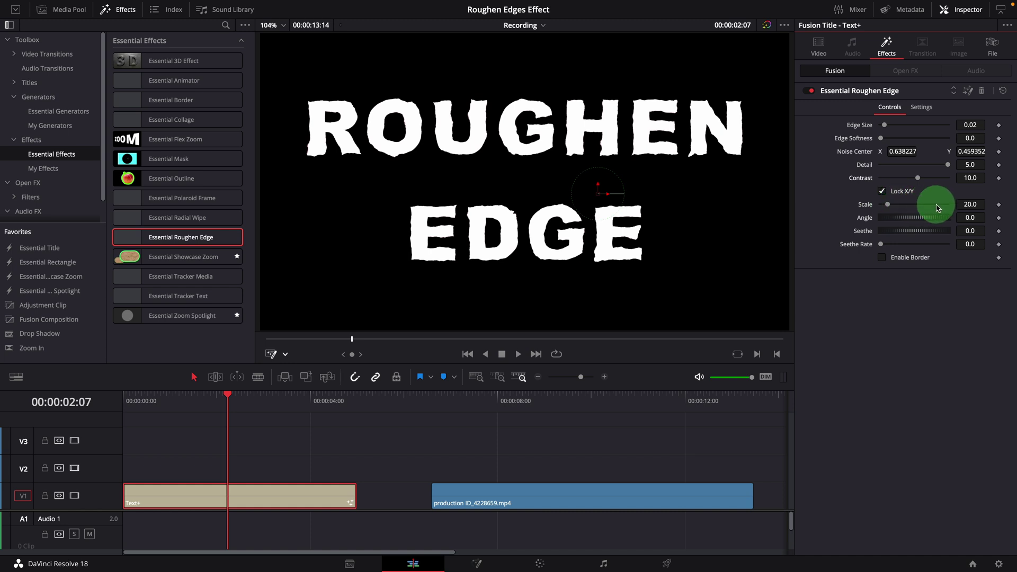
mouse_move(888, 205)
left_mouse_down()
mouse_move(921, 210)
mouse_move(890, 212)
left_mouse_up()
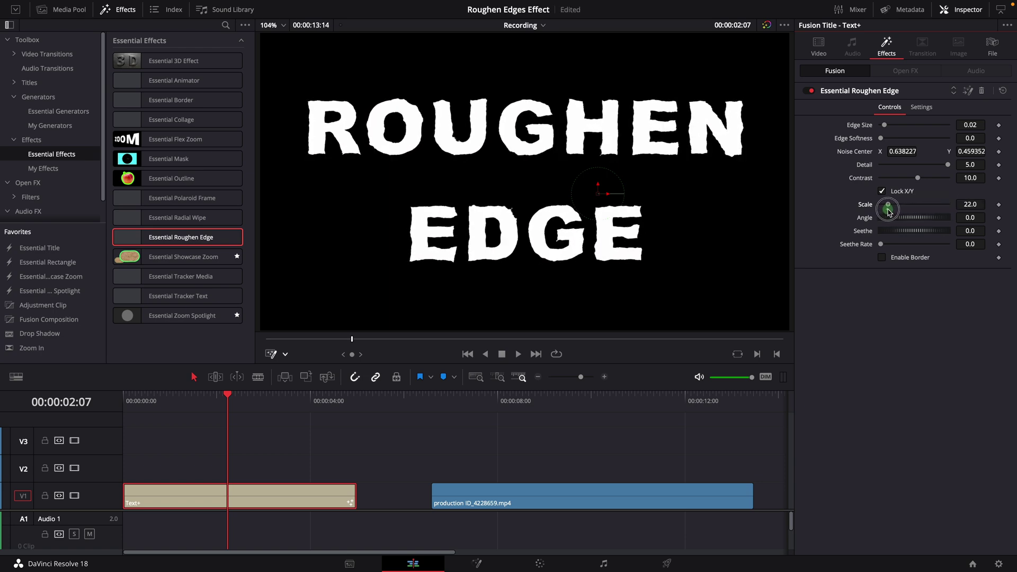
double_click(869, 208)
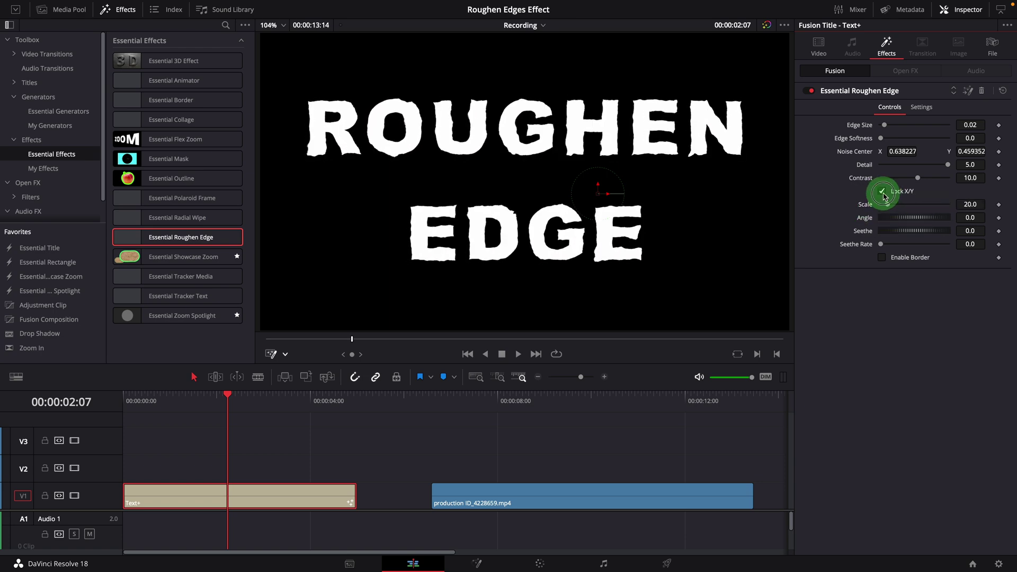
Unlock the X/Y scales, try Y Scale at 200, reset it to 20 and set X Scale to 200
left_click(883, 194)
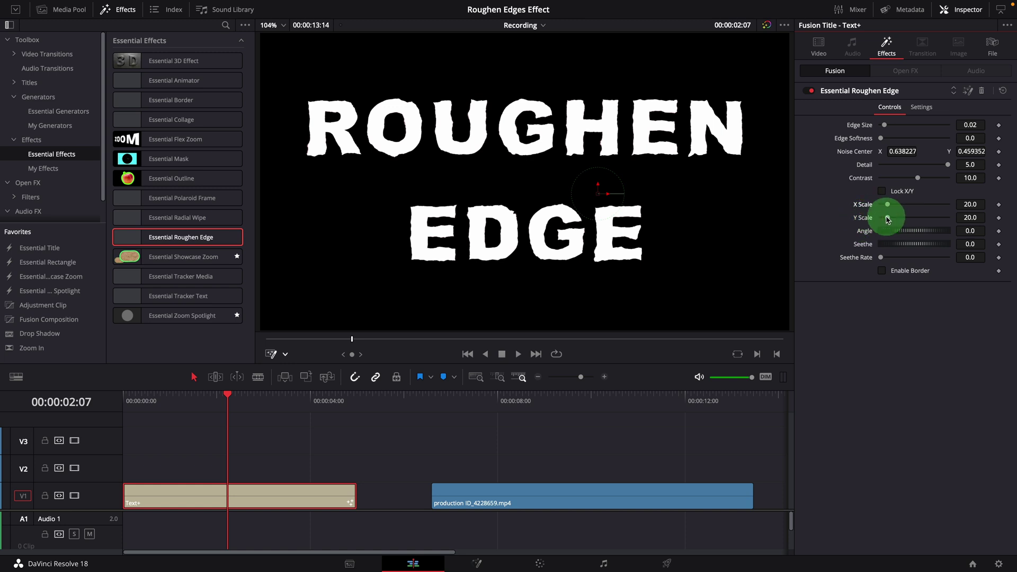
left_click_drag(889, 219, 959, 218)
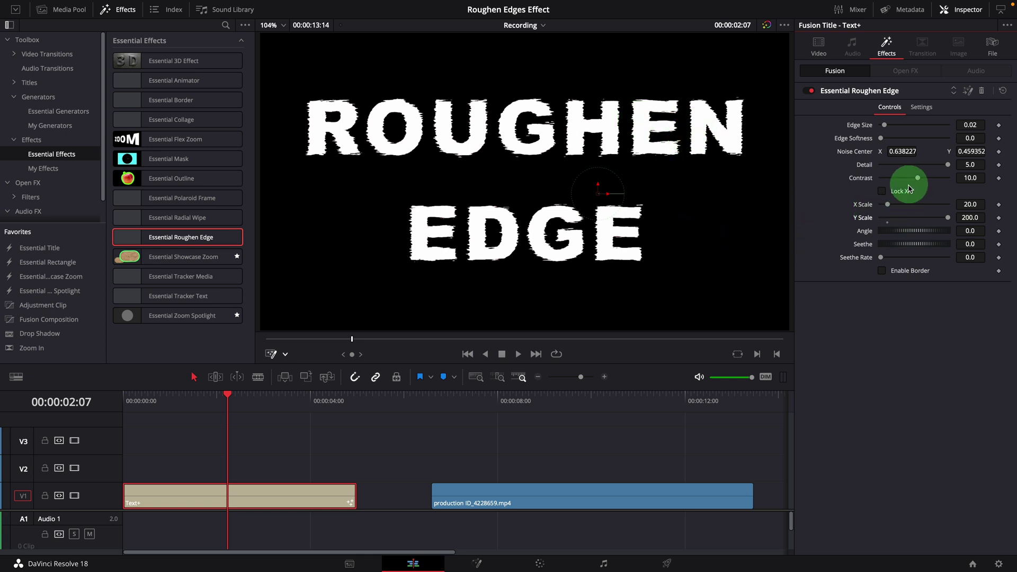
double_click(864, 218)
left_click_drag(888, 204, 954, 212)
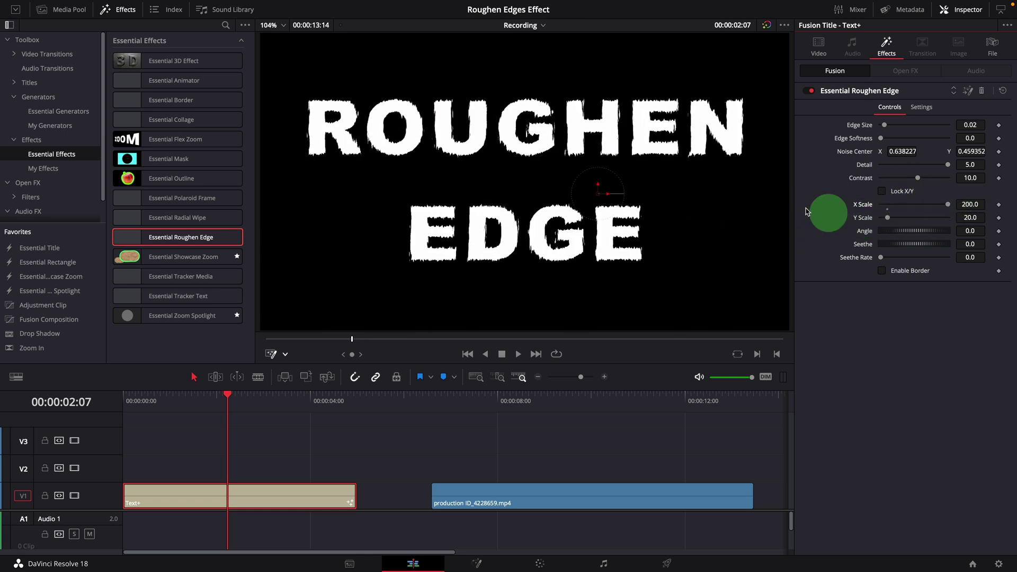
Try changing the Angle and Seethe of the edge noise, resetting both to 0.0
left_click_drag(892, 236, 965, 252)
double_click(892, 247)
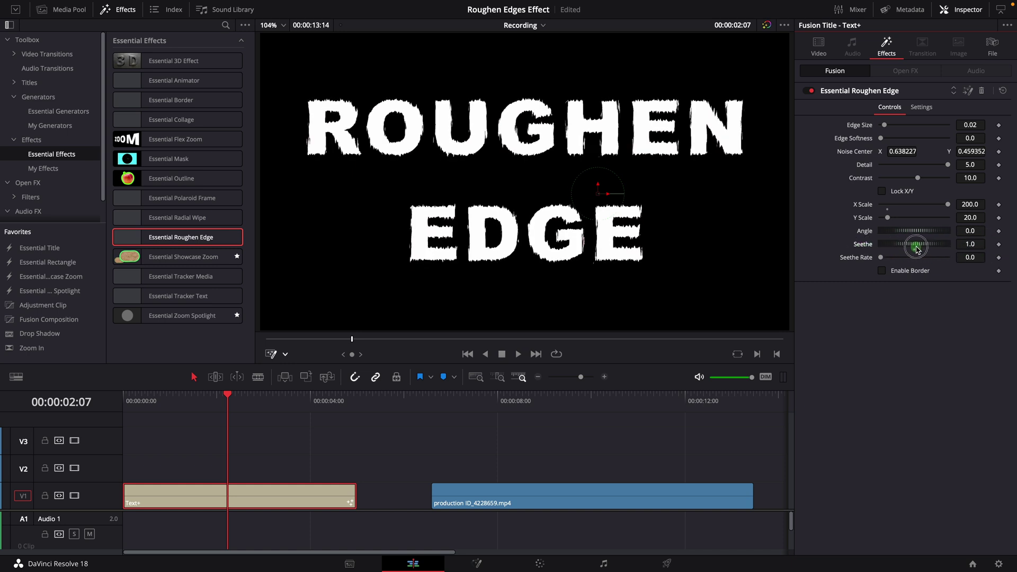
left_click_drag(893, 254, 899, 276)
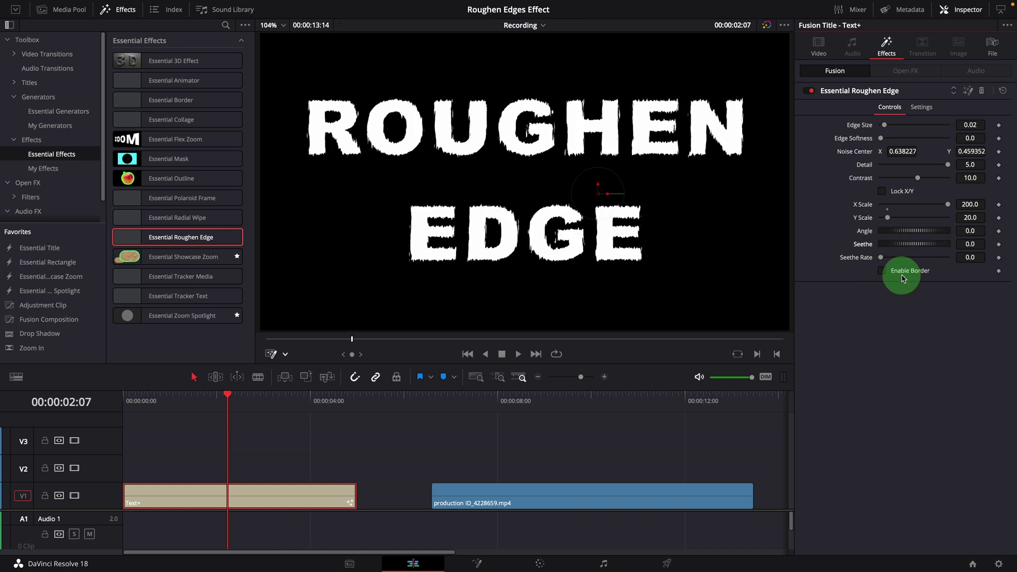
Set the Seethe Rate to about 0.26 and play back the title clip to preview the edge animation
left_click(881, 259)
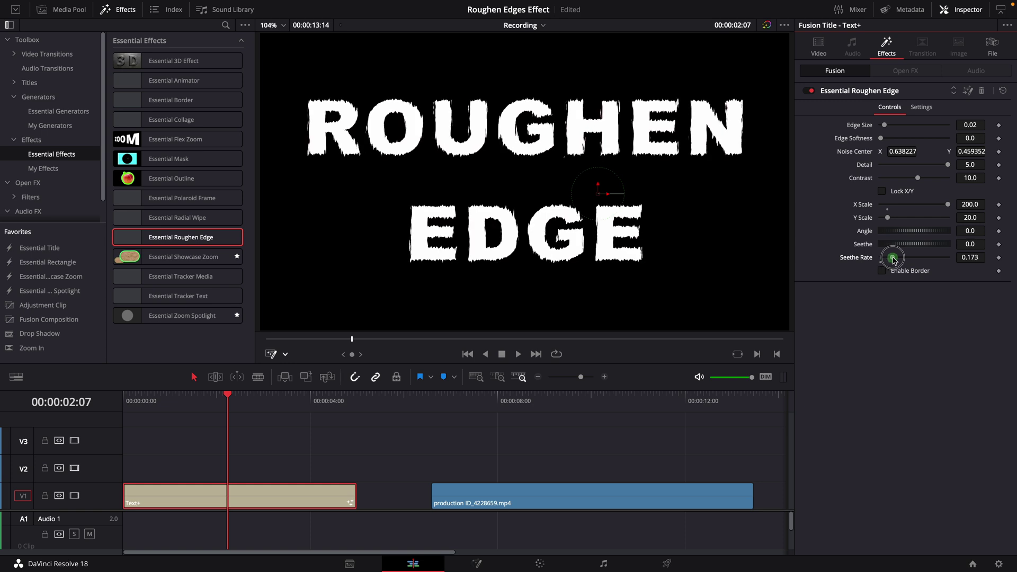
left_click_drag(893, 260, 900, 260)
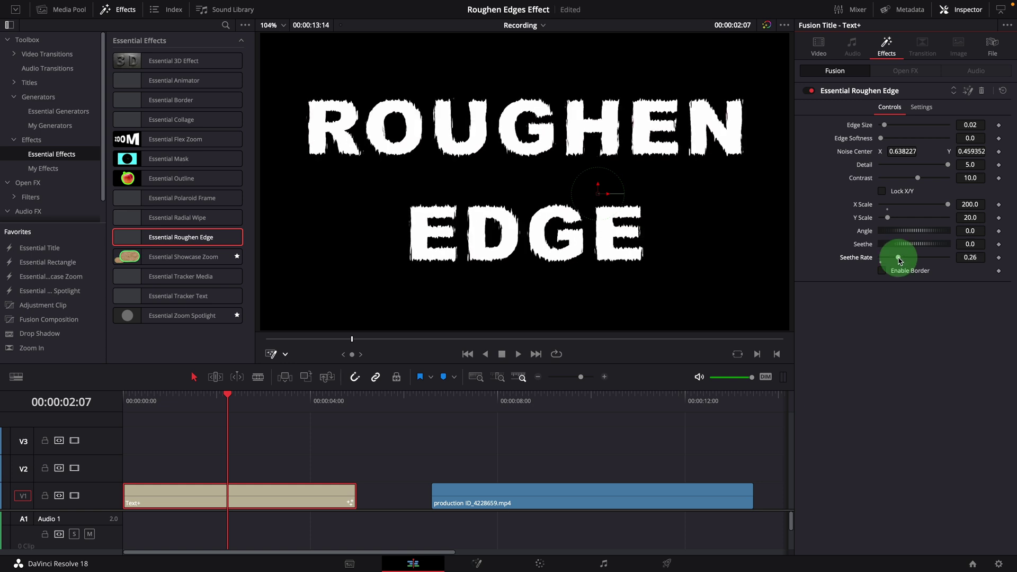
left_click(141, 398)
key("space")
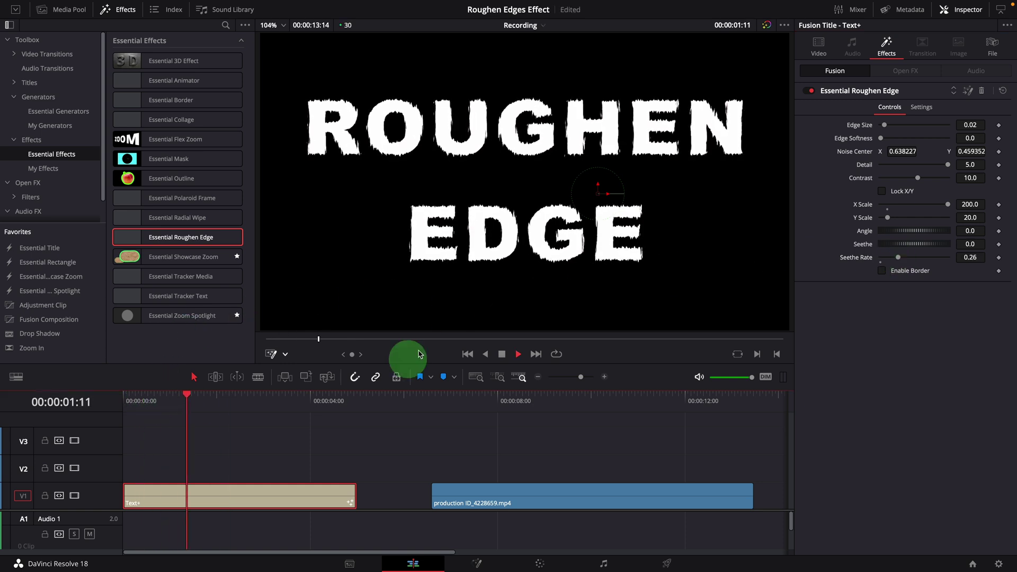
key("space")
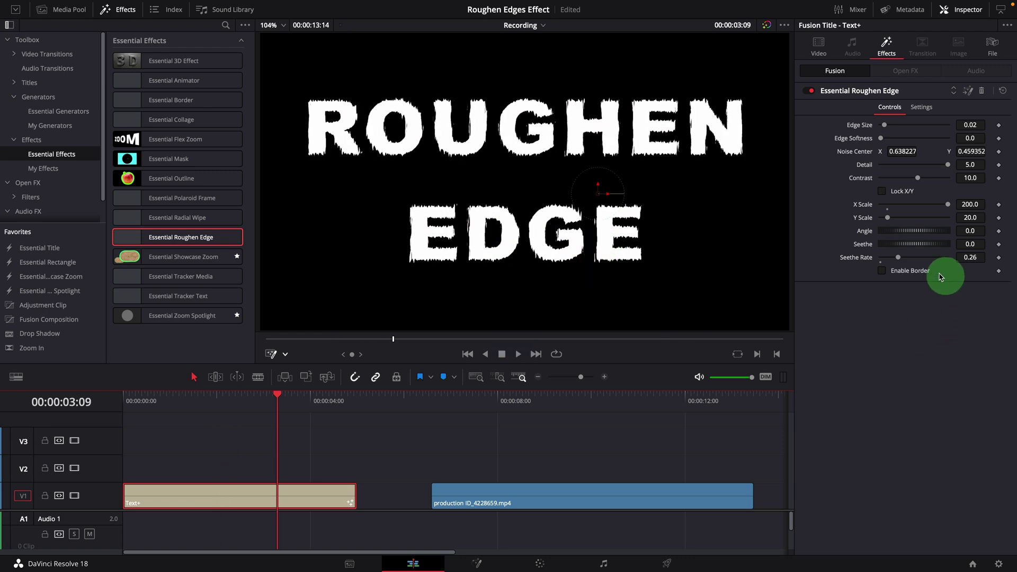
Try a Seethe Rate of 1.0, preview it from near the clip's start and undo the change
left_click_drag(898, 258, 973, 265)
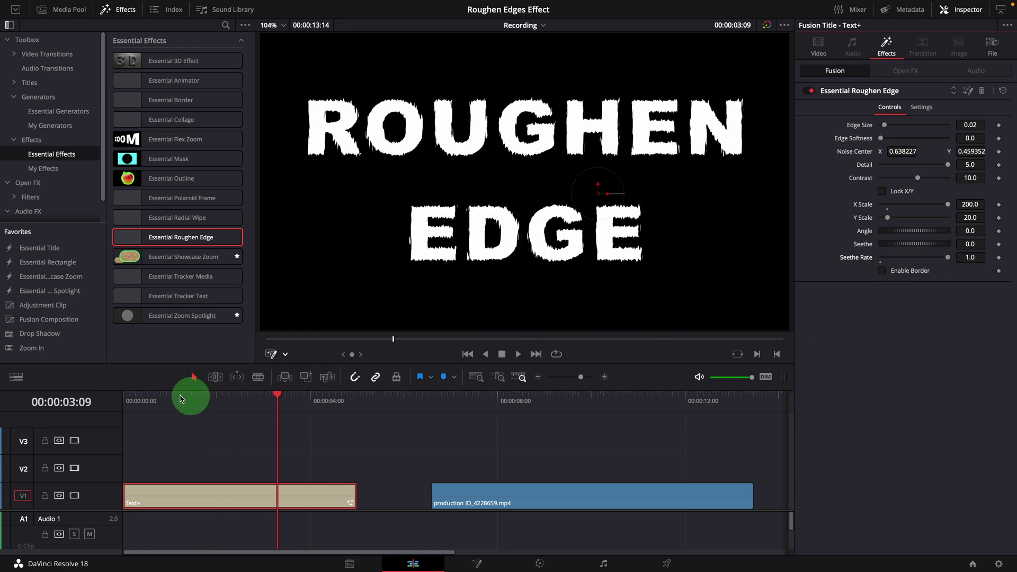
left_click(158, 399)
key("space")
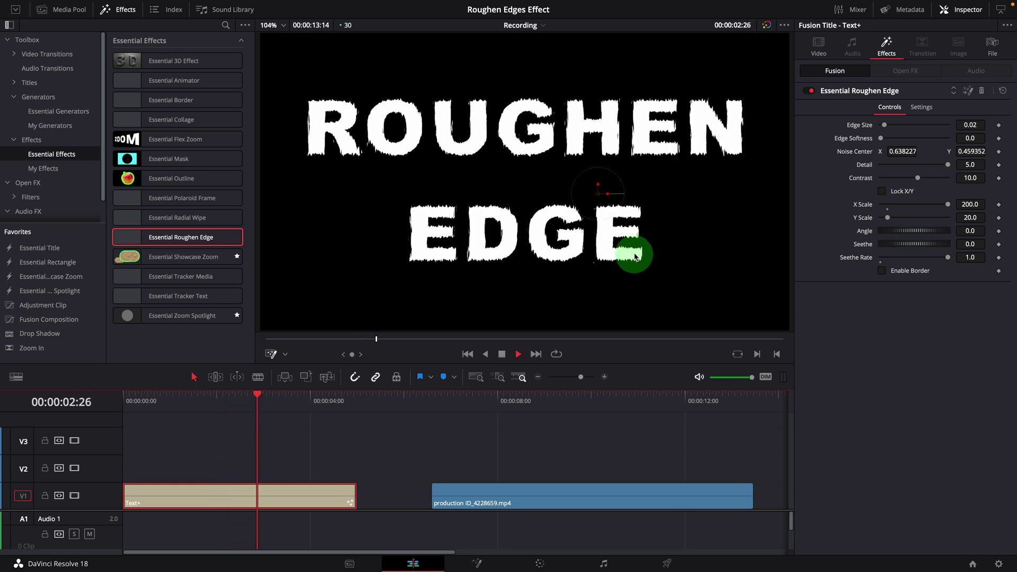
key("ctrl+z")
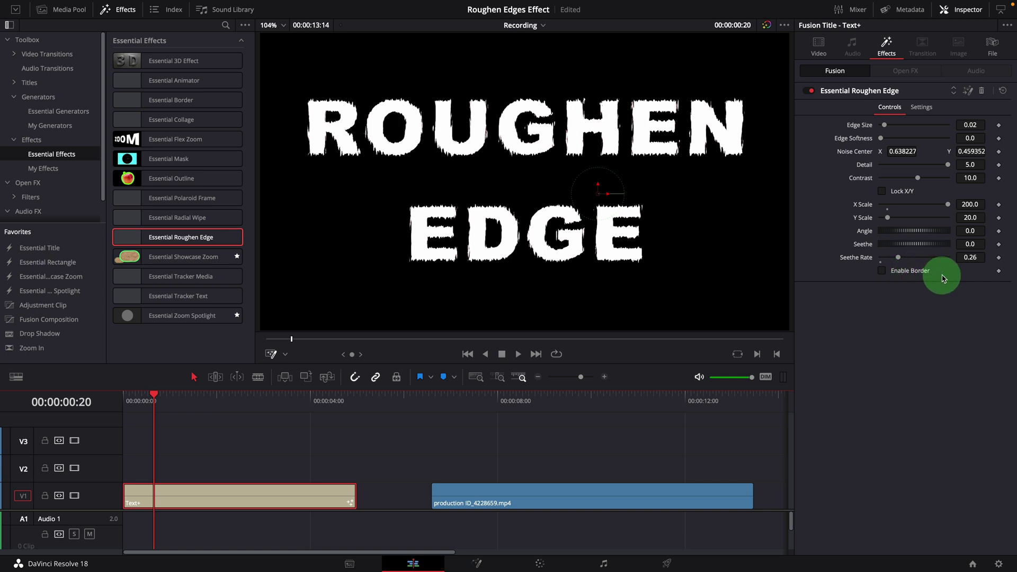
Enable the border on the roughened text and compare it with Border Only off, leaving Border Only on
left_click(883, 272)
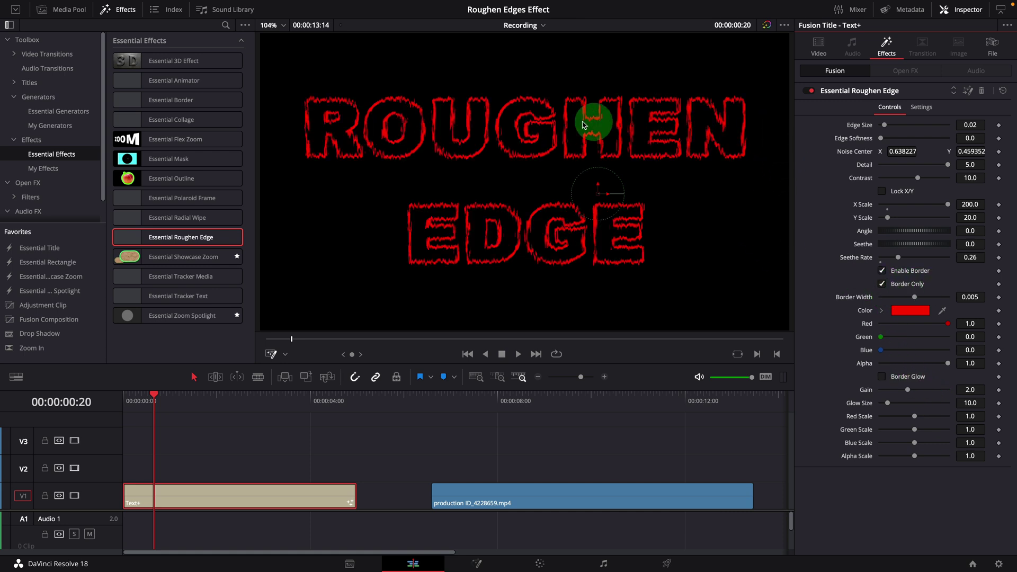
left_click(882, 284)
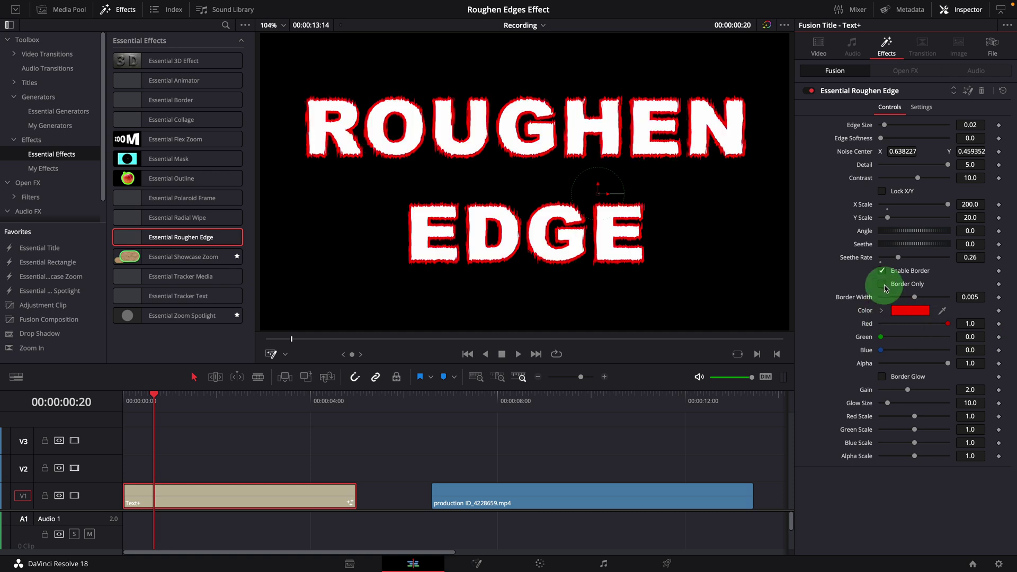
left_click(883, 285)
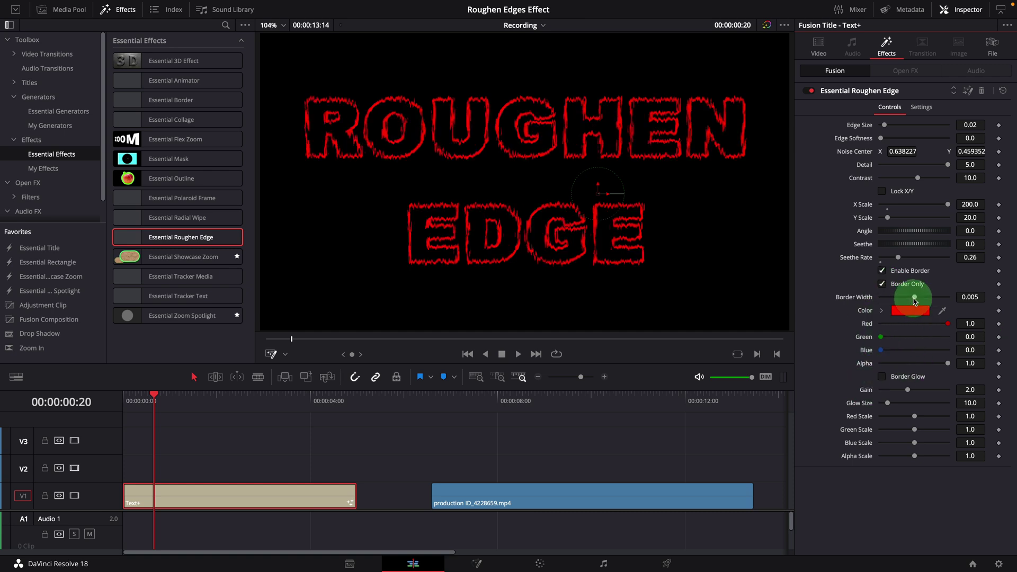
Try the Border Width, leaving it at 0.005, and set the border color's Green value to about 0.307
mouse_move(915, 298)
left_mouse_down()
mouse_move(928, 299)
mouse_move(892, 300)
mouse_move(914, 304)
left_mouse_up()
left_click(907, 318)
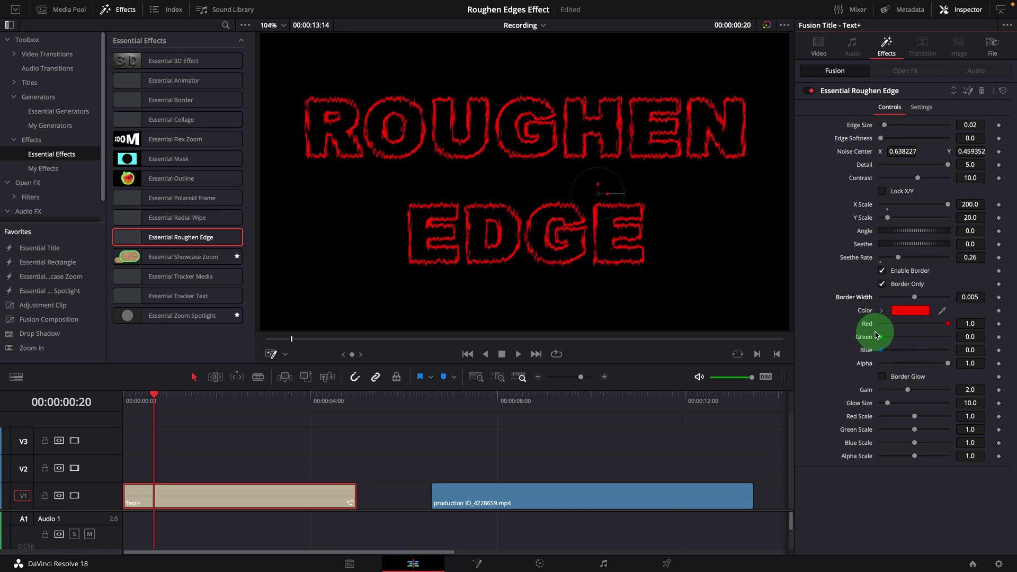
left_click_drag(881, 339, 902, 343)
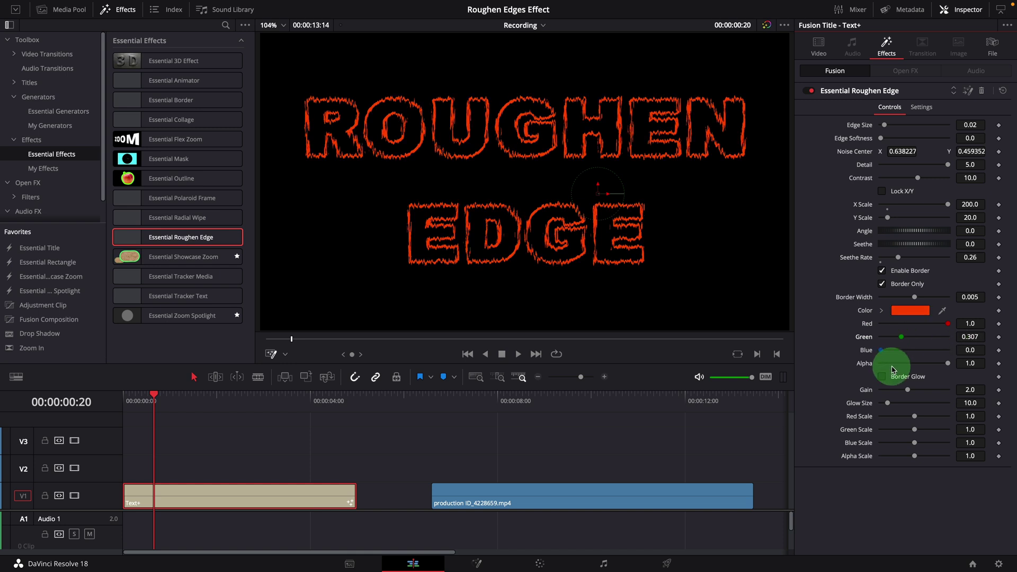
Lower the border color's Green value to 0.26 and enable Border Glow on the title's roughened edge
left_click(902, 340)
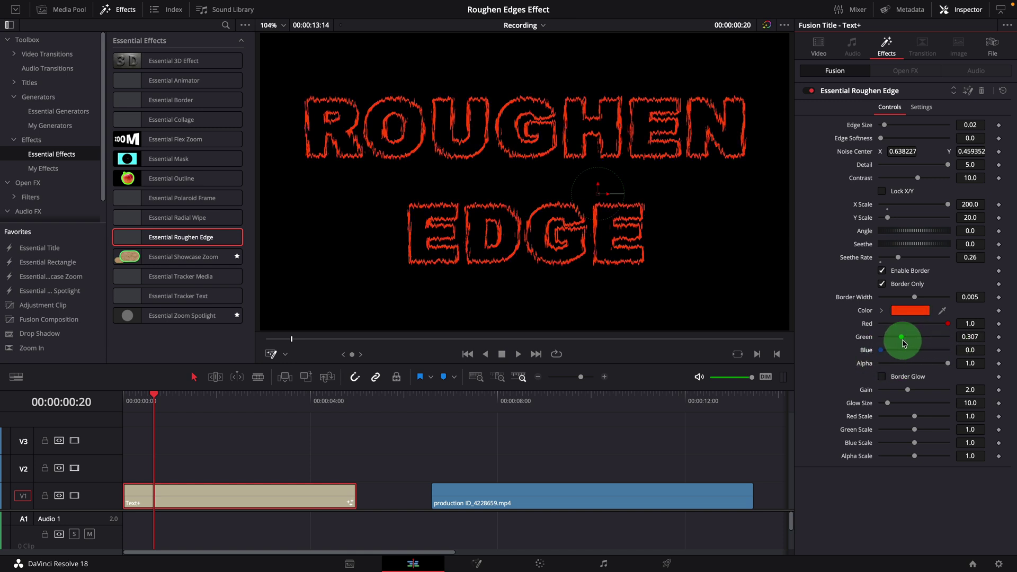
left_click(894, 381)
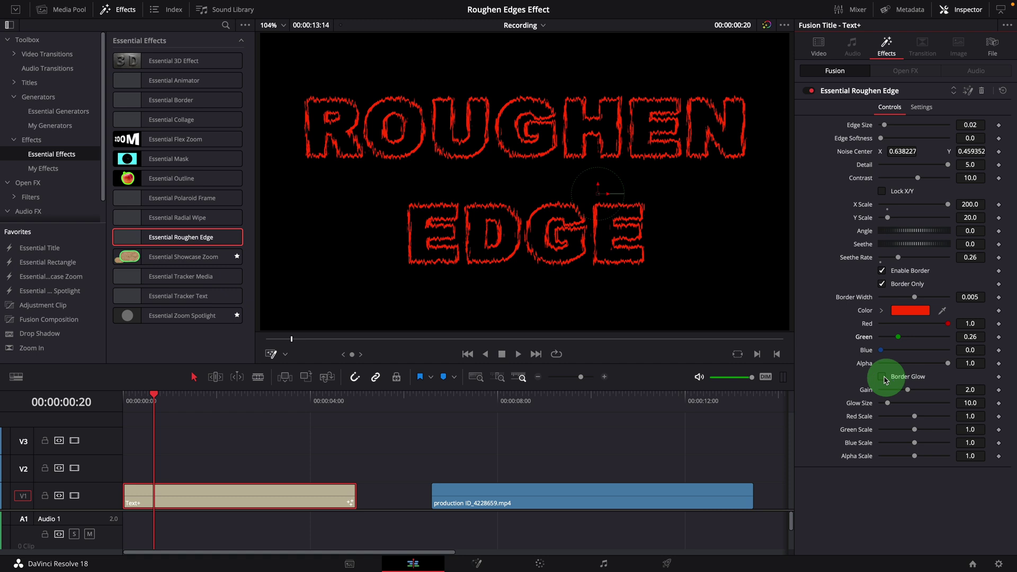
left_click(883, 377)
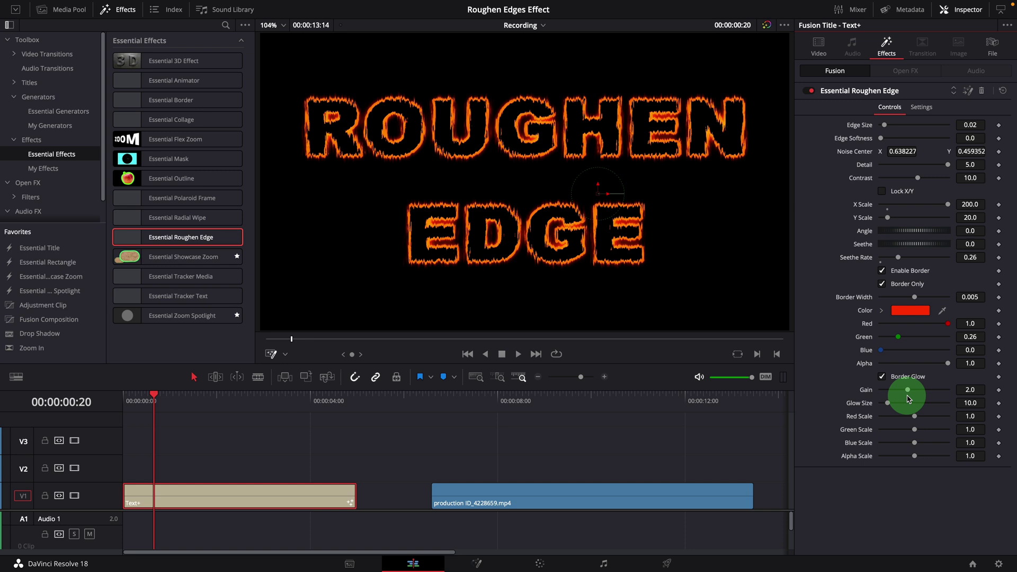
Set the border glow's Gain to 5.0 and Red Scale to 2.0, and play back the title clip to preview it
left_click_drag(908, 392, 965, 397)
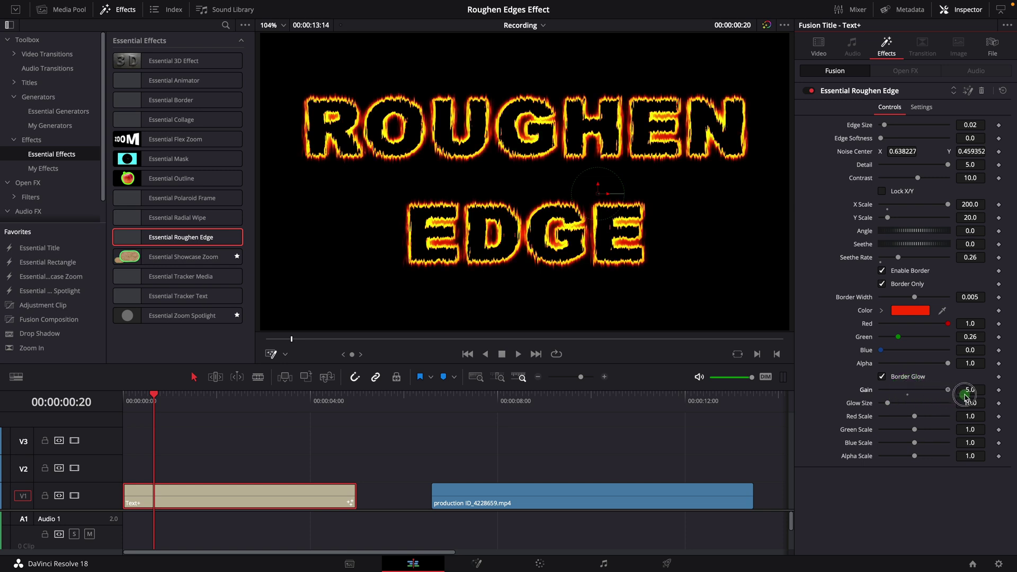
left_click(914, 418)
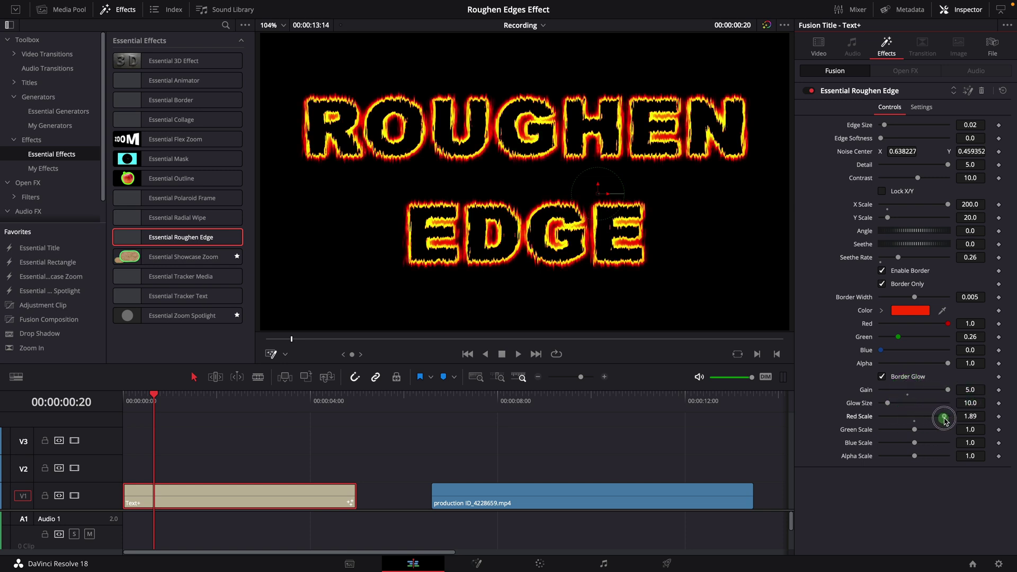
left_click(153, 404)
key("space")
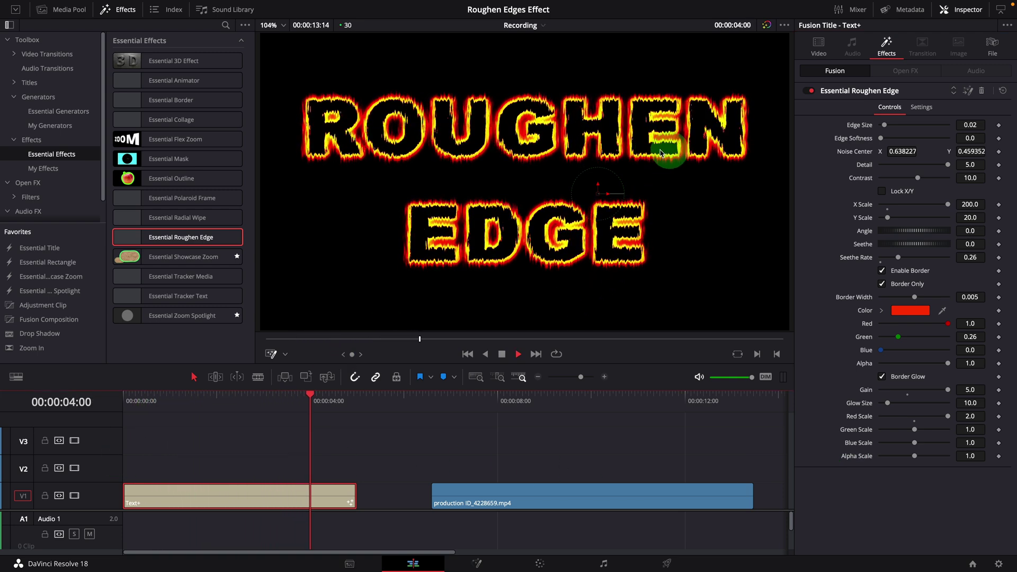
key("space")
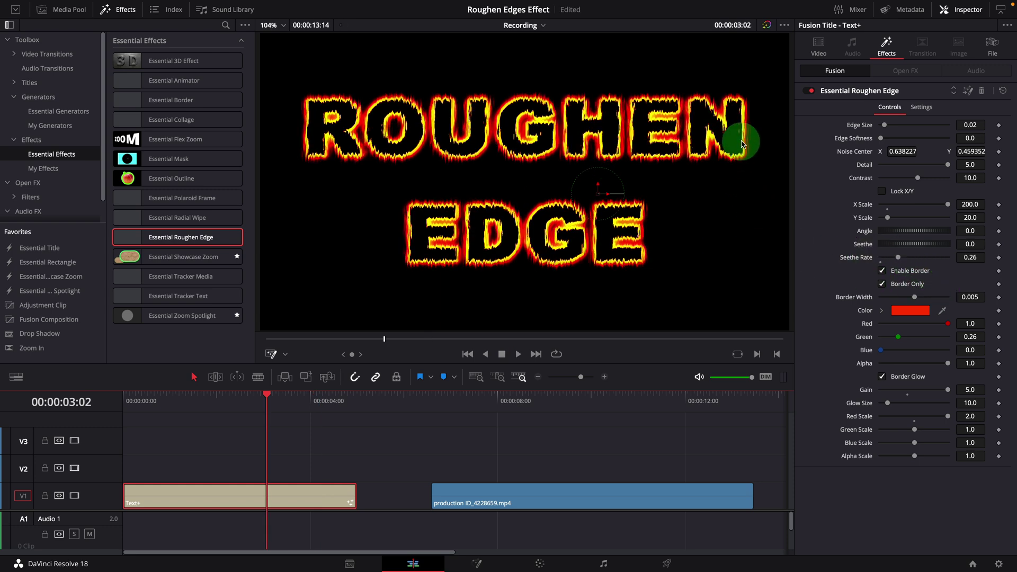
Lock the X/Y noise scale at 28.3, set Glow Size to 20.5 and play back the title from near its start
left_click(882, 192)
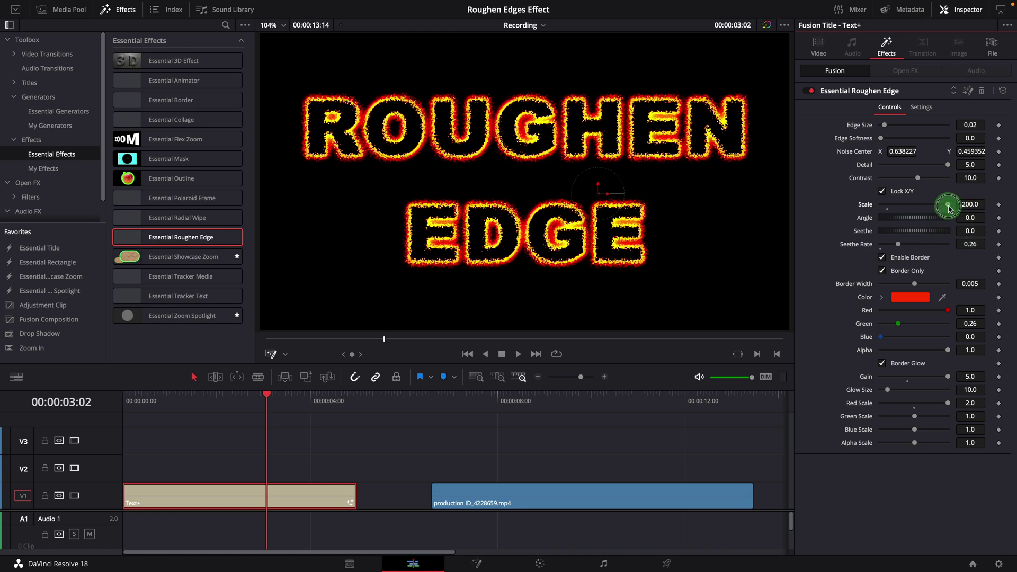
left_click_drag(947, 204, 891, 212)
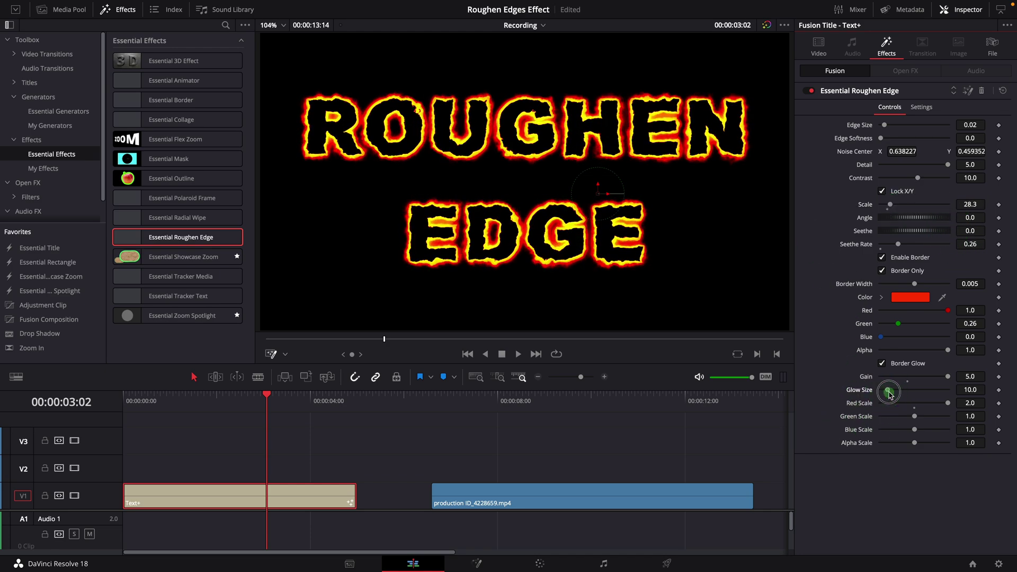
left_click_drag(889, 395, 901, 397)
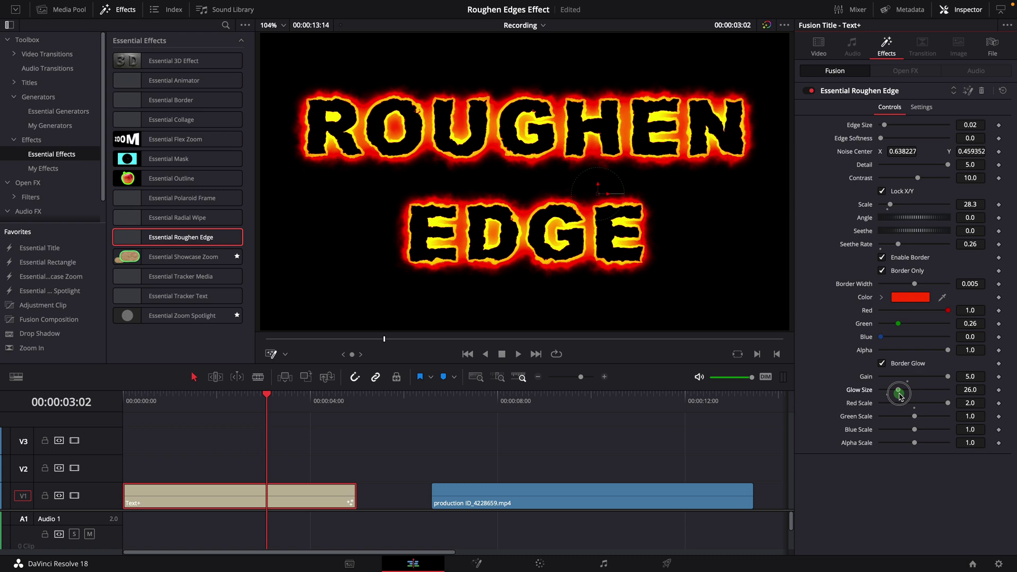
left_click(142, 403)
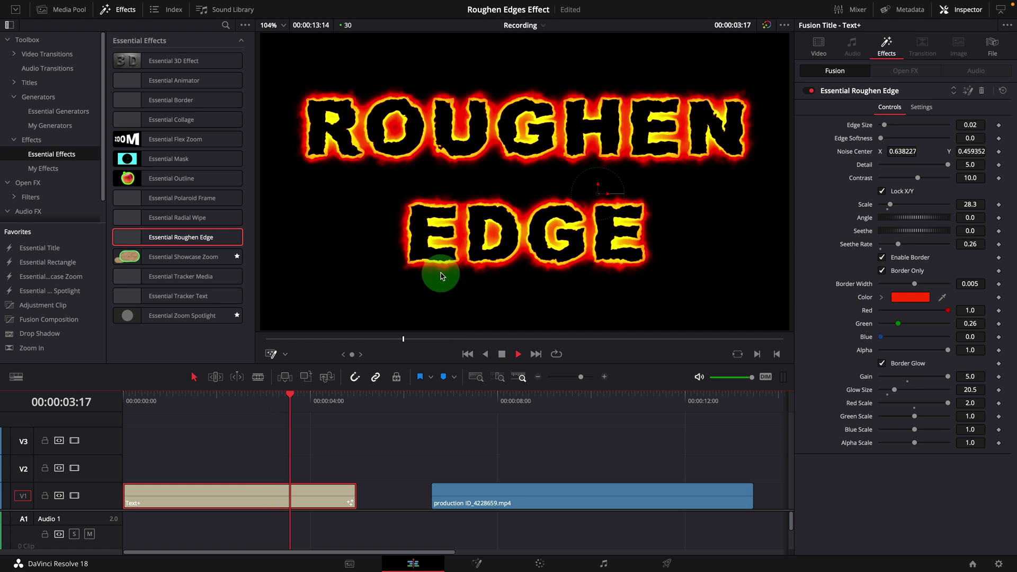
key("space")
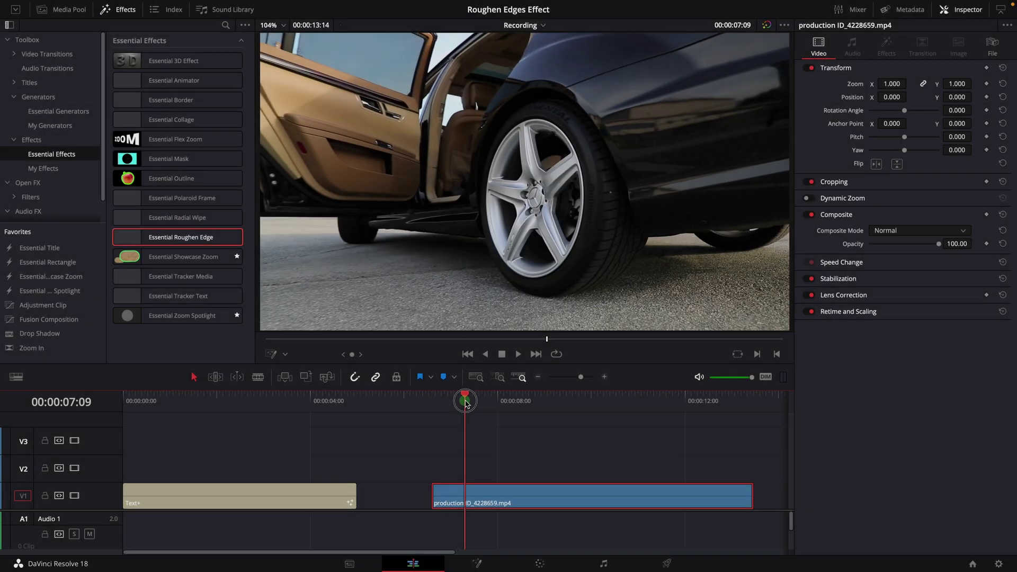
Move the playhead within the car video clip and duplicate the clip onto track V2 directly above the original
left_click_drag(465, 401, 484, 412)
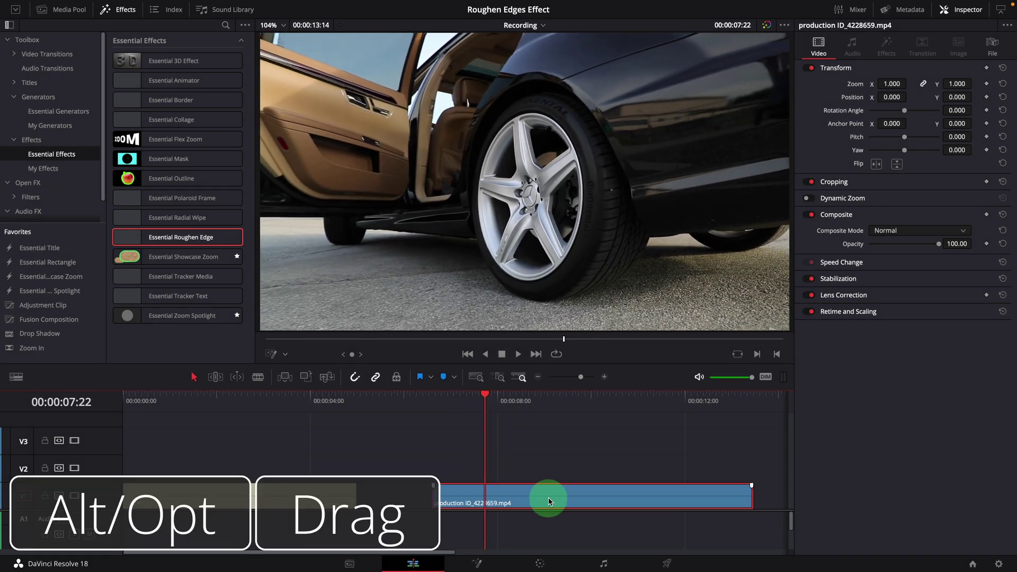
left_click_drag(549, 490, 548, 473)
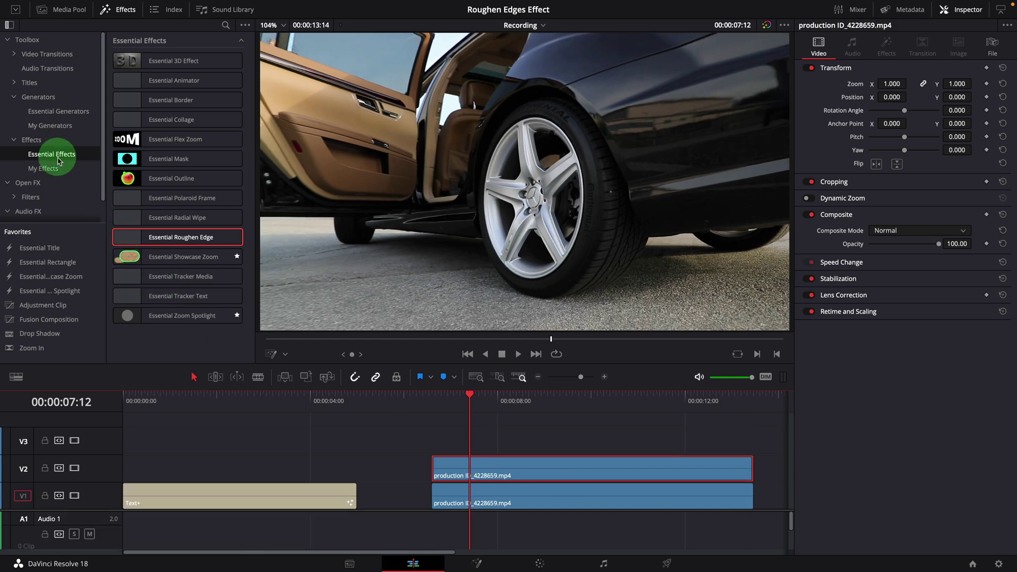
Apply the Edge Detect filter to the V2 car clip with Edge Width 0.000 and Gamma 2.000
left_click(28, 198)
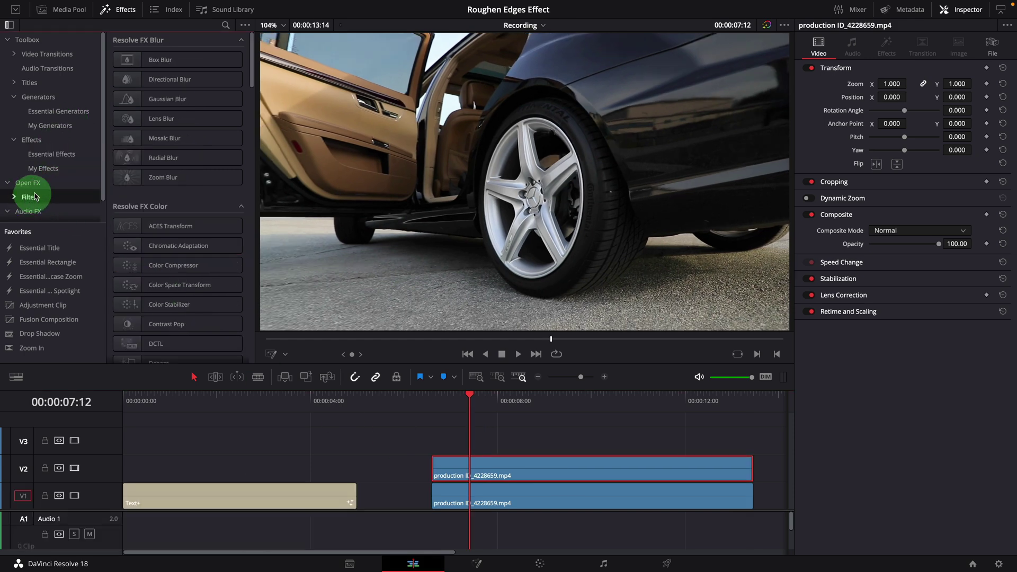
left_click(225, 27)
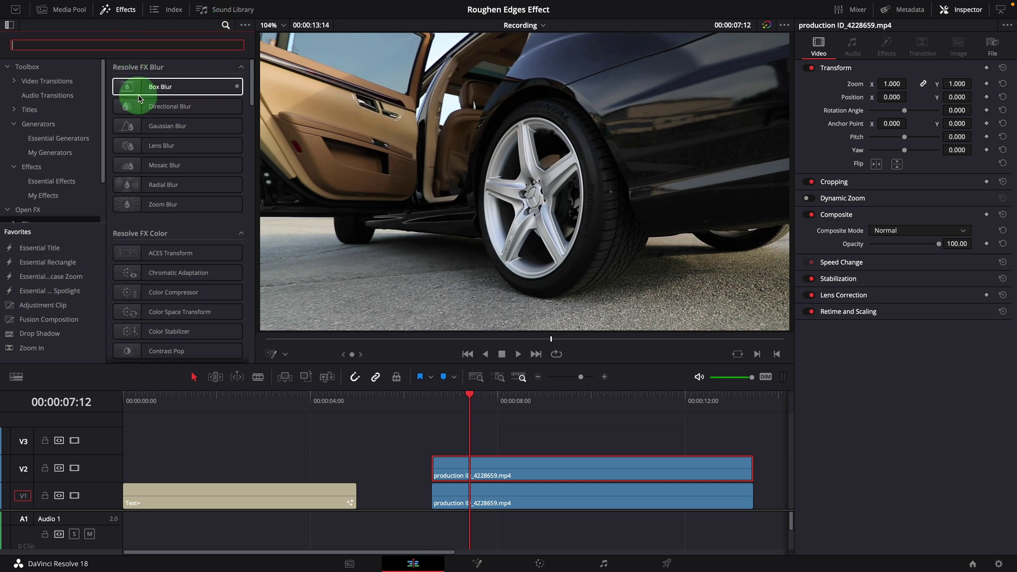
type("ed")
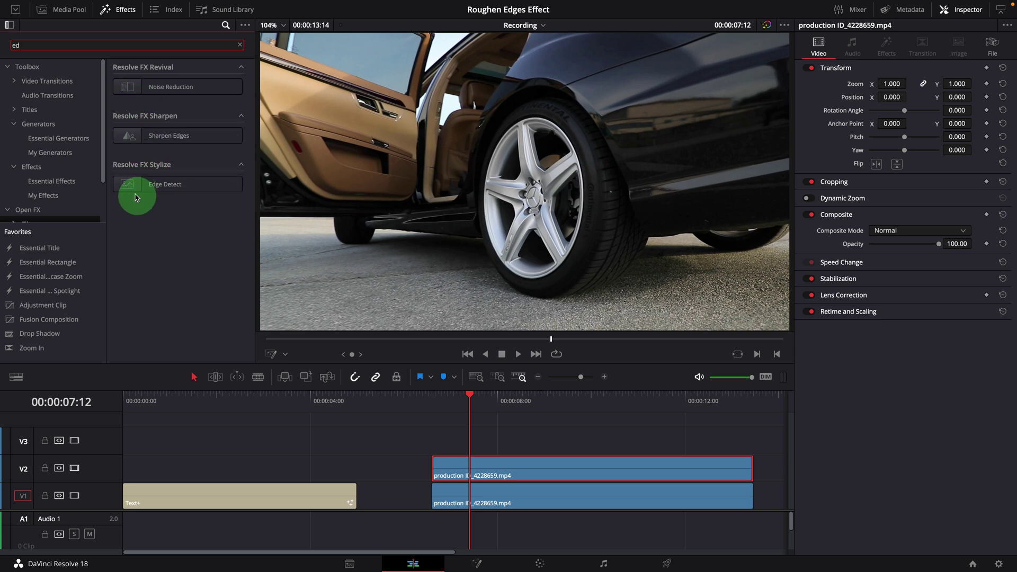
left_click(154, 188)
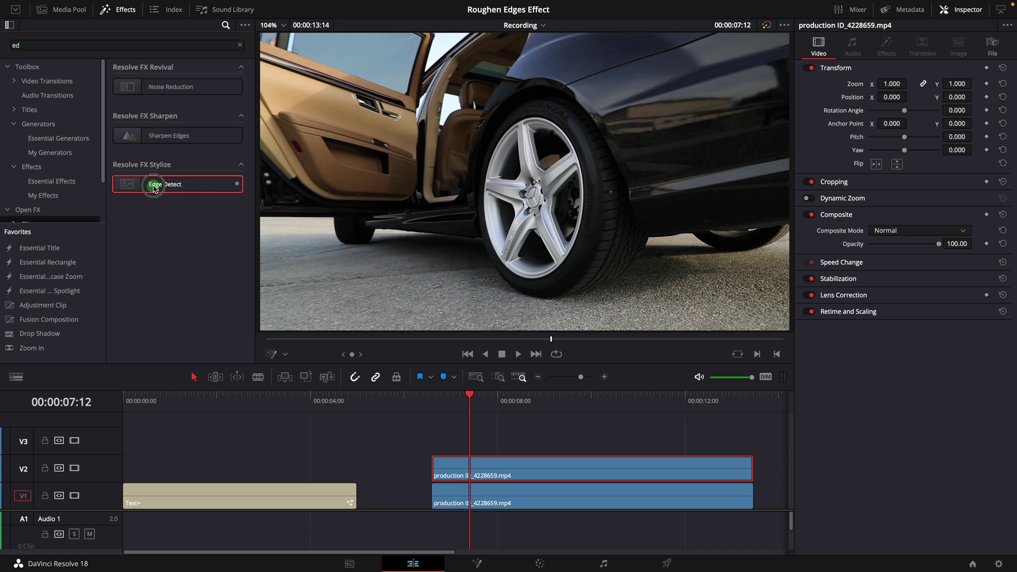
left_click_drag(154, 188, 506, 470)
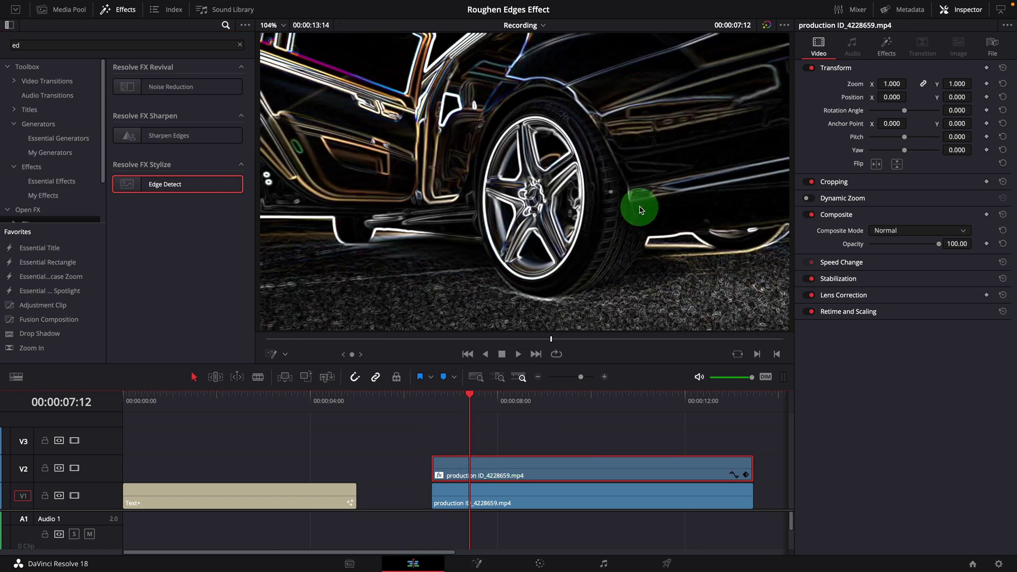
left_click(889, 53)
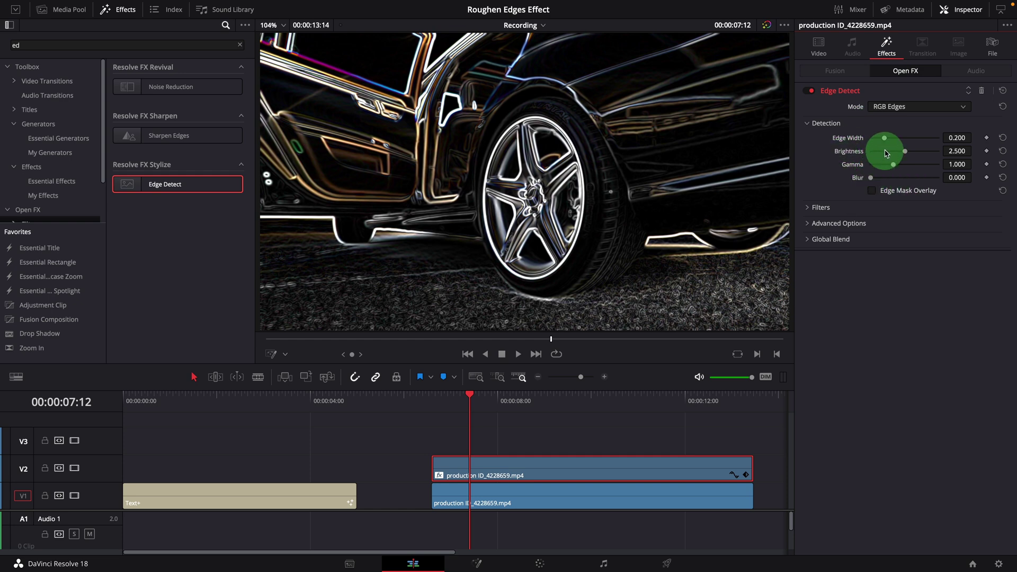
left_click_drag(885, 140, 959, 170)
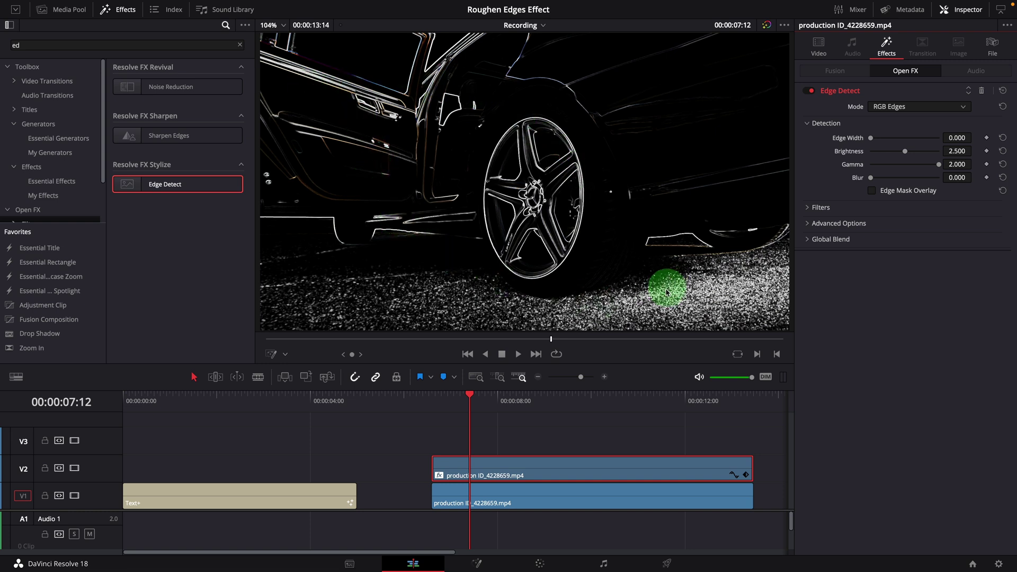
Try the Essential Roughen Edge effect directly on the V2 car clip and remove it from the clip
left_click(62, 185)
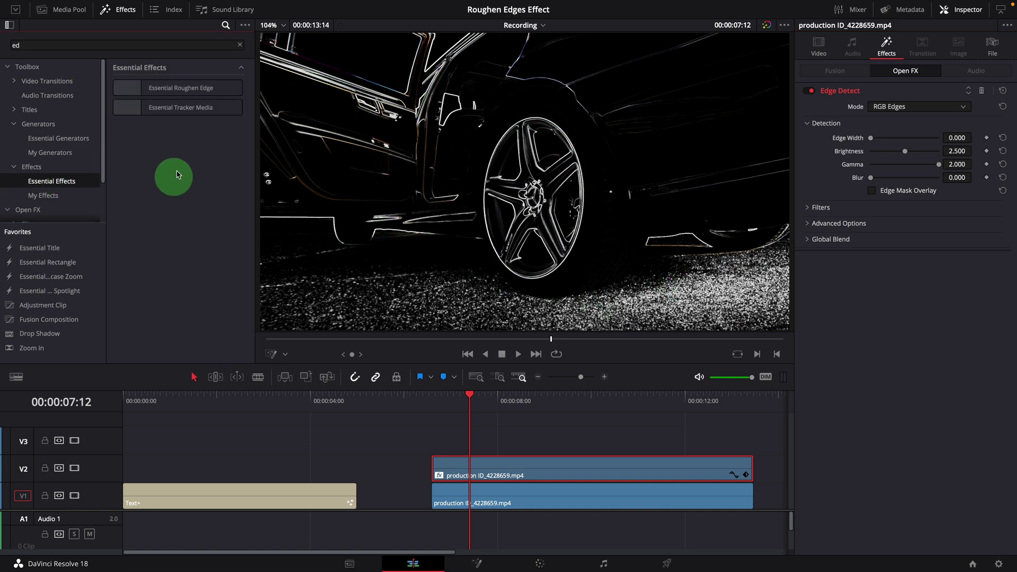
left_click(240, 44)
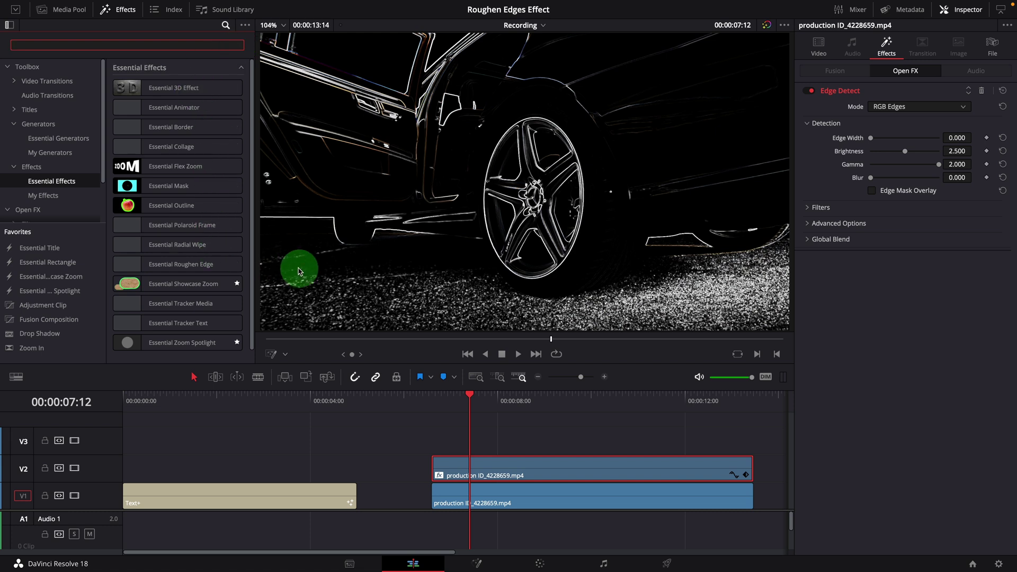
left_click_drag(175, 264, 579, 472)
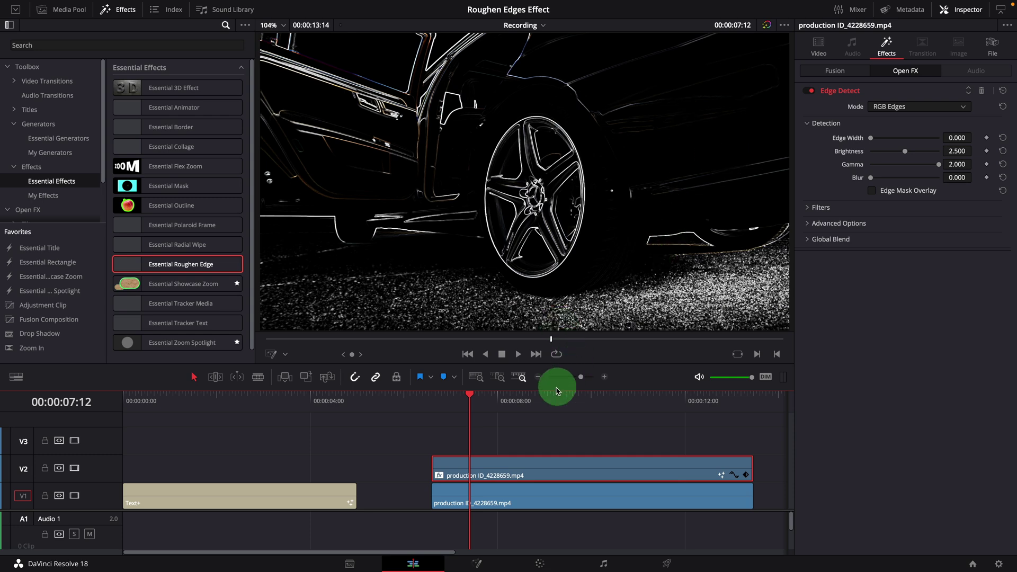
left_click_drag(461, 472, 518, 483)
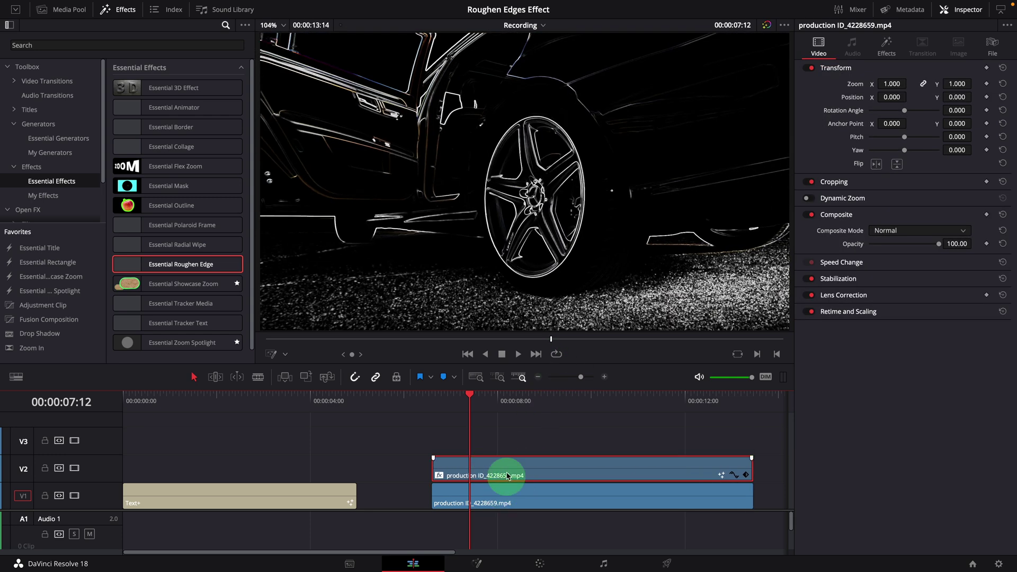
left_click(887, 47)
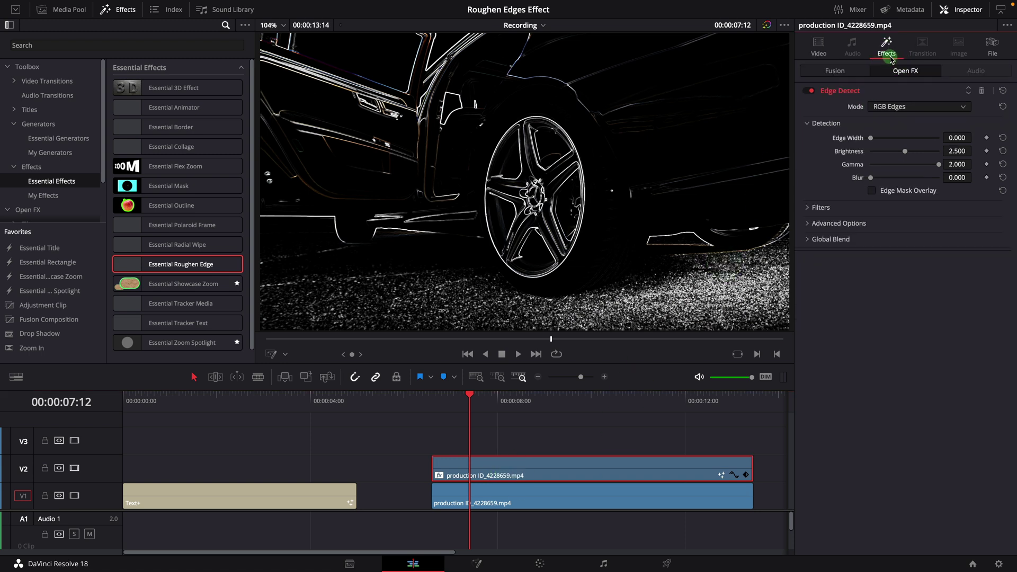
left_click(836, 72)
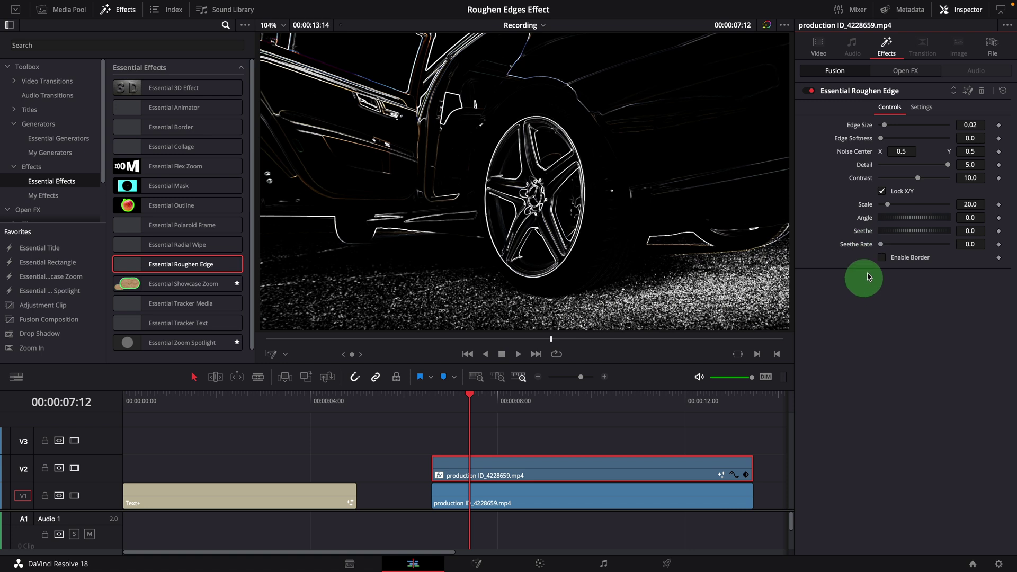
left_click(982, 93)
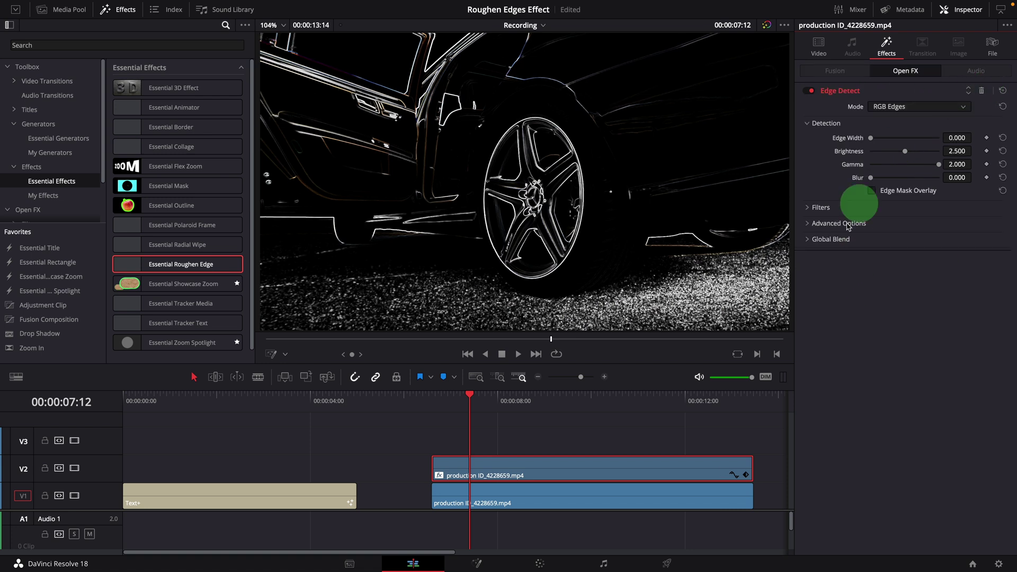
Set the Composite Mode of the V2 edge-detected car clip to Lum
key("space")
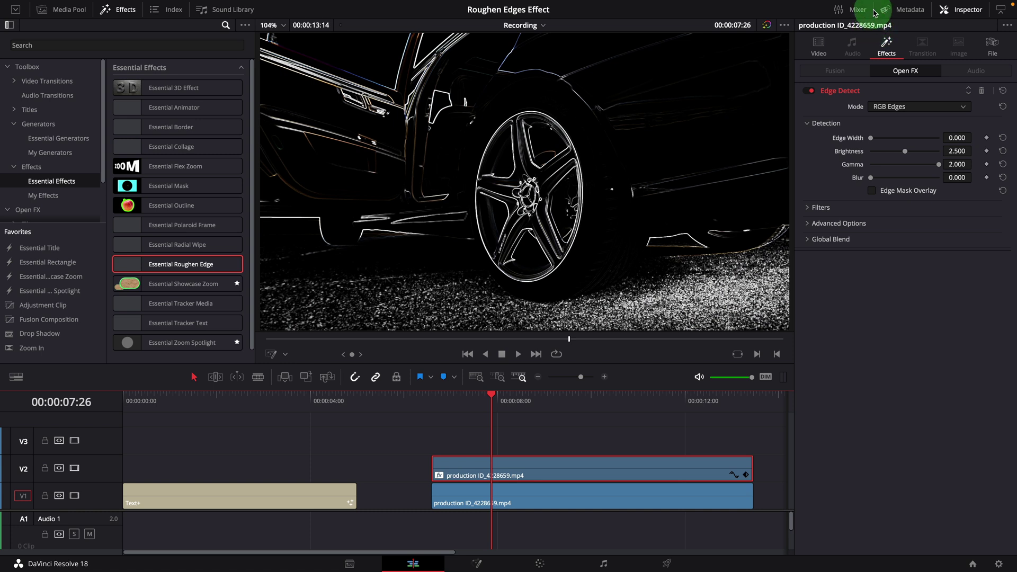
left_click(819, 51)
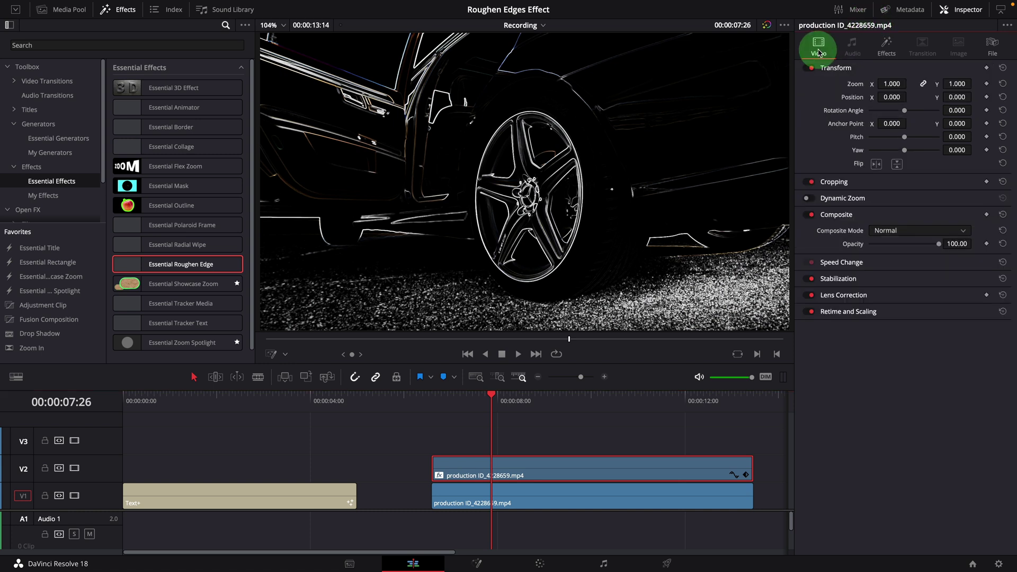
left_click(948, 232)
left_click_drag(966, 251, 963, 338)
left_click(883, 331)
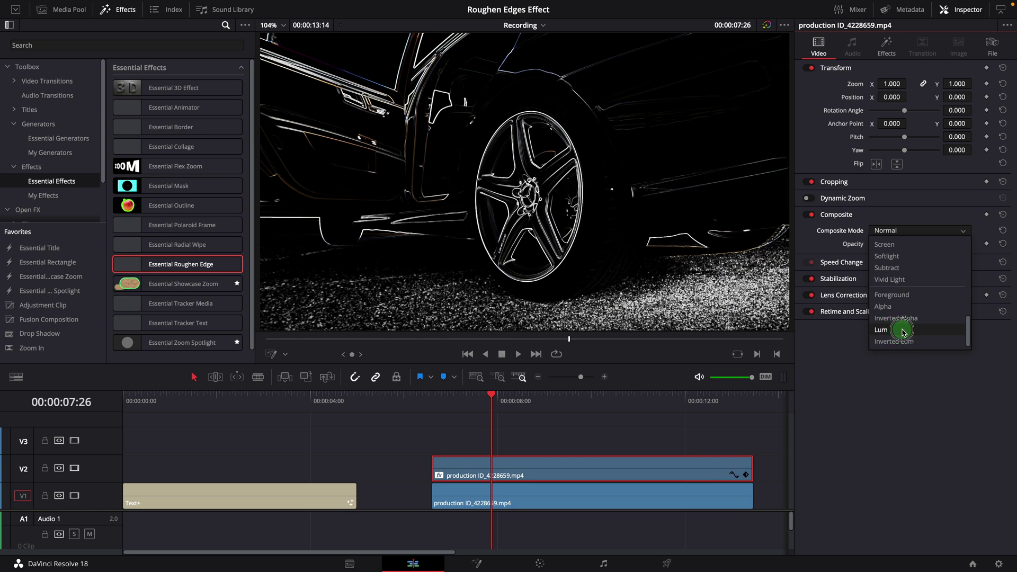
left_click(902, 331)
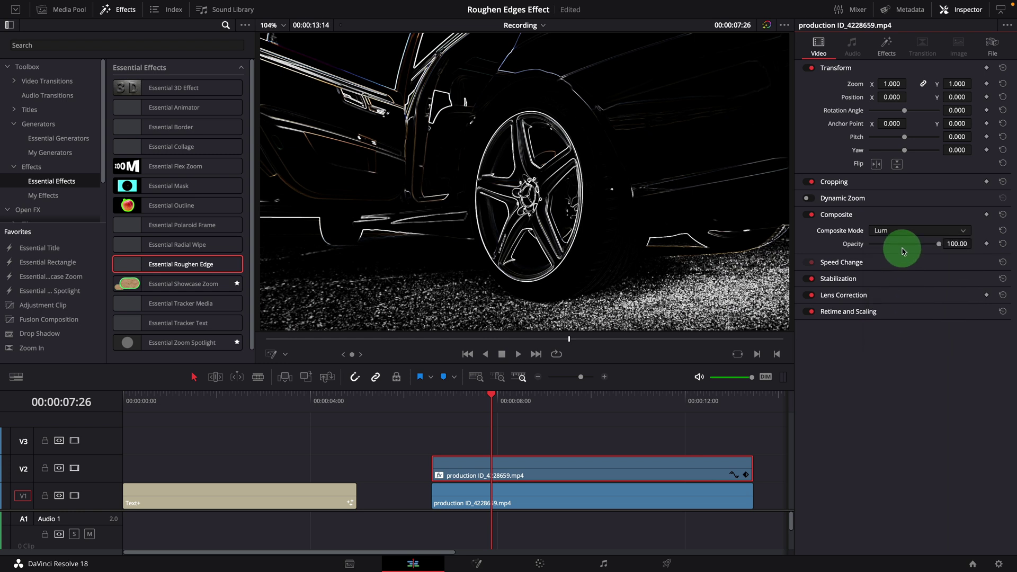
Add the Essential Background generator on track V3 directly above the car clips and set its solid color to Sky blue
left_click(44, 139)
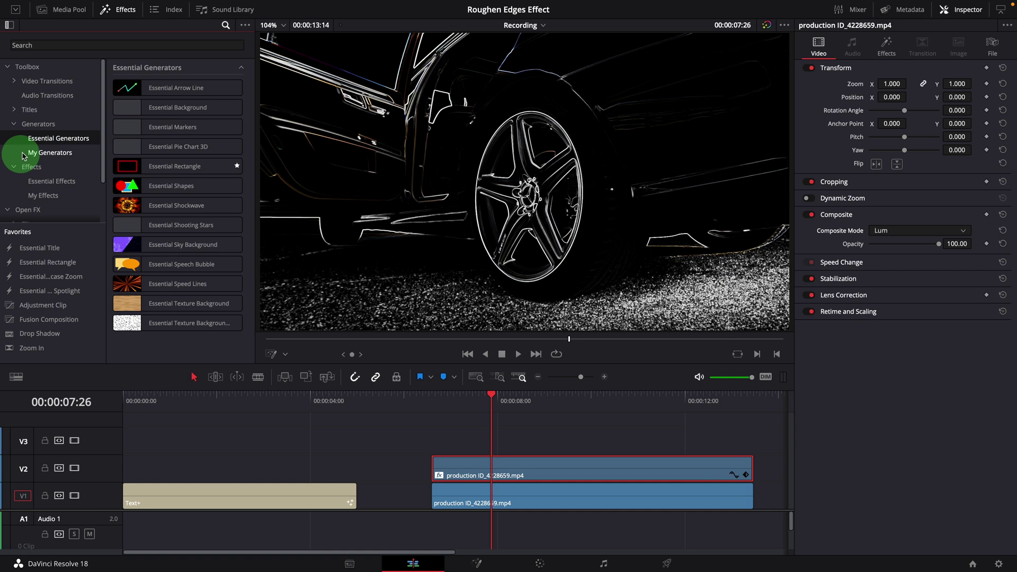
left_click_drag(144, 106, 752, 445)
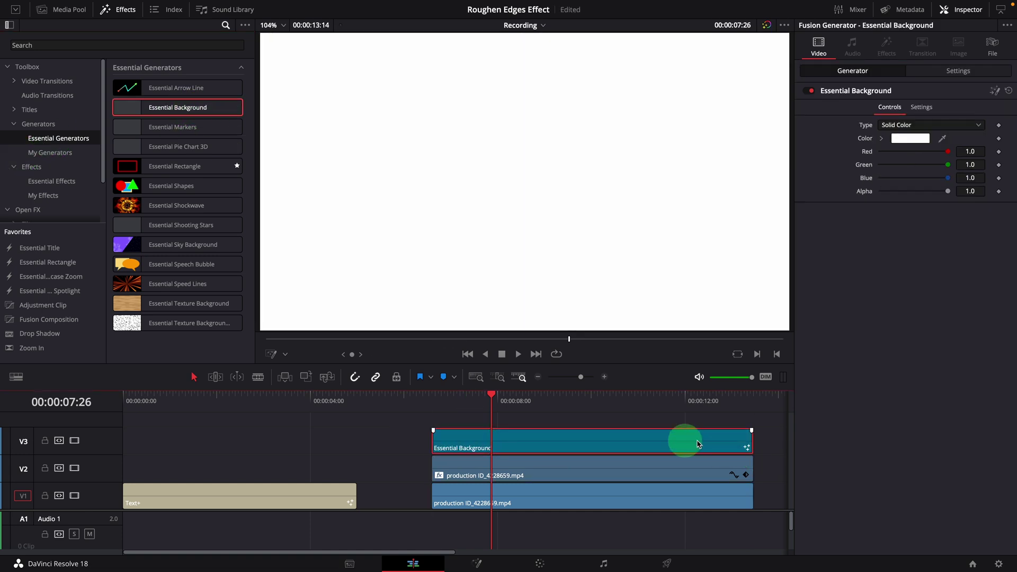
left_click(910, 139)
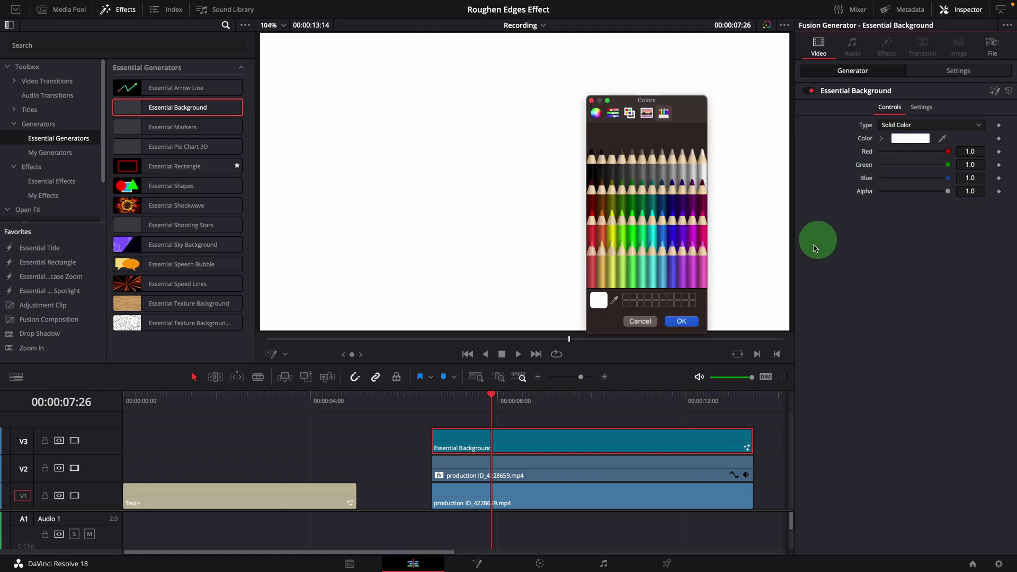
left_click(659, 269)
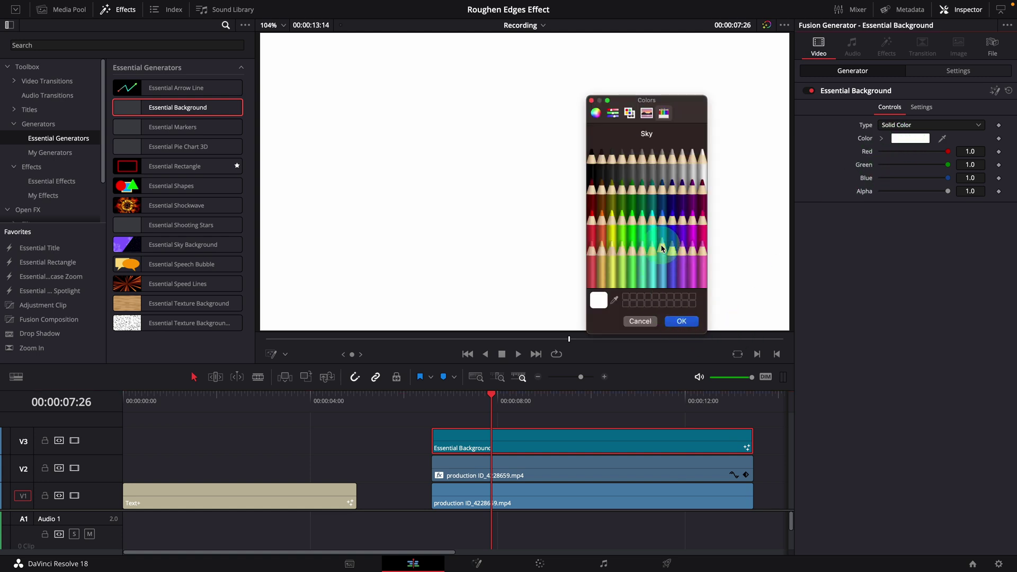
left_click(681, 321)
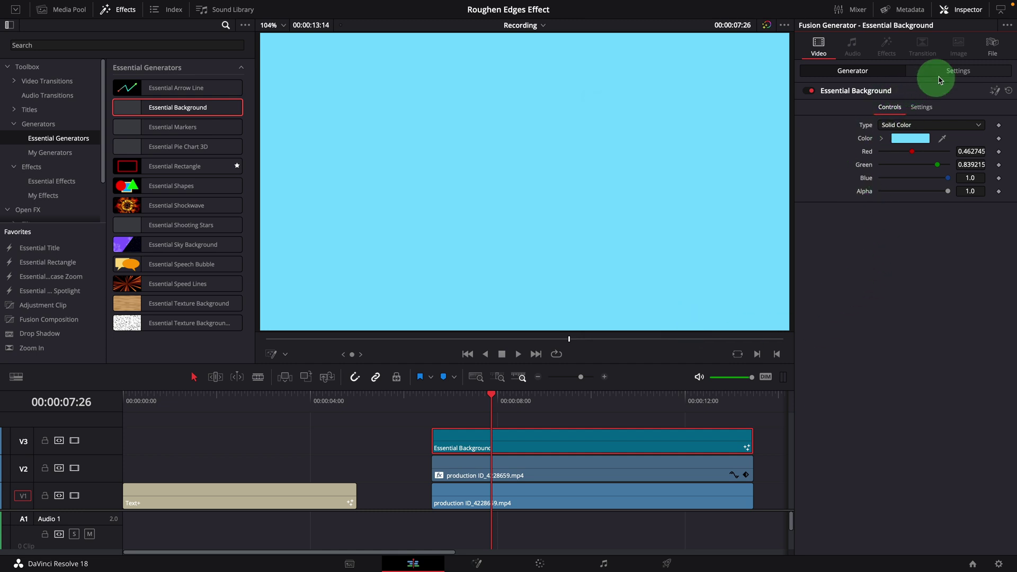
Set the Composite Mode of the Essential Background clip to Foreground
left_click(956, 71)
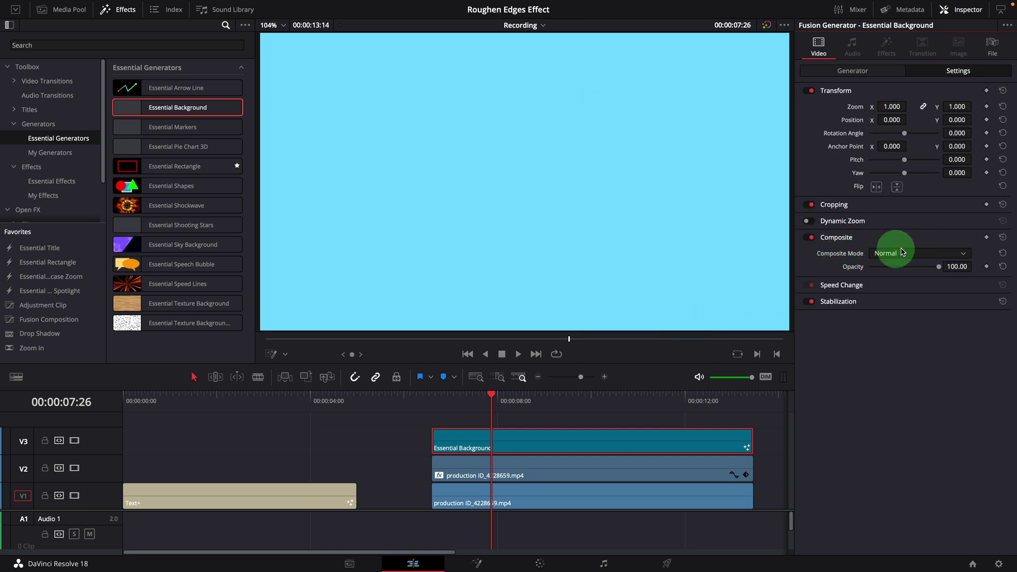
left_click(955, 253)
left_click_drag(967, 271, 970, 356)
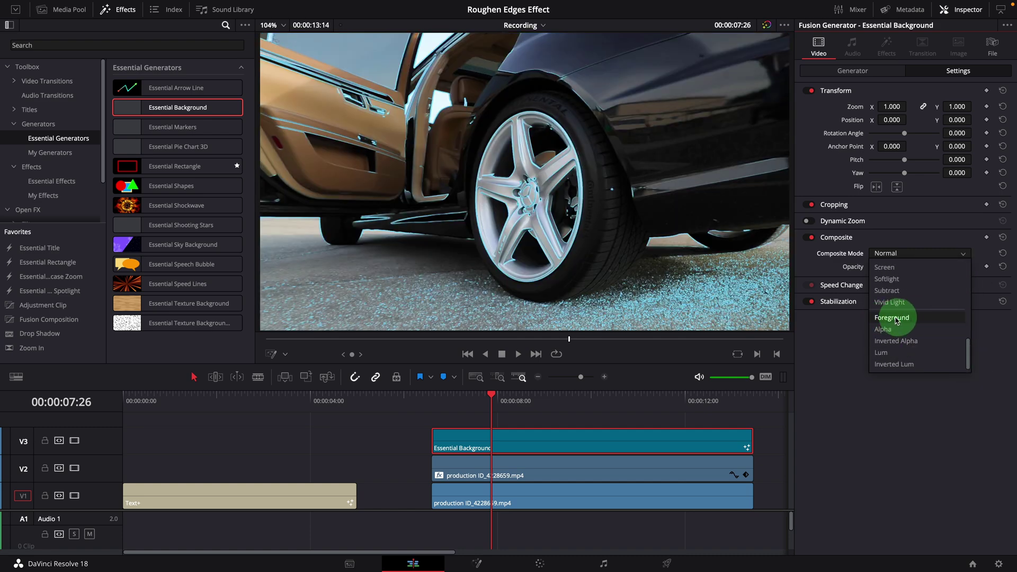
left_click(891, 318)
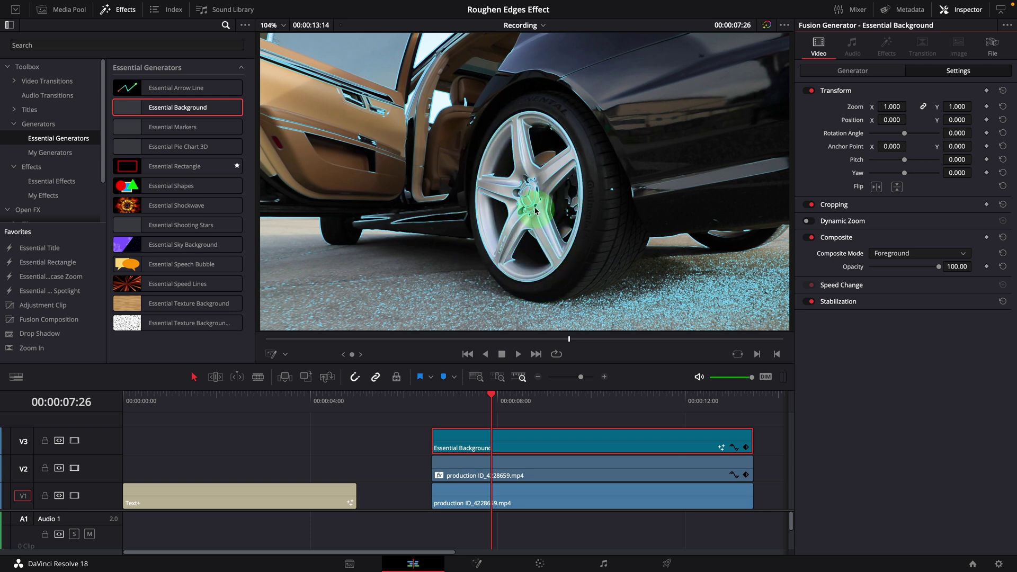
Apply the Essential Mask effect to the Essential Background clip on V3 and disable the original car clip on V1
left_click(49, 181)
left_click_drag(163, 185, 550, 438)
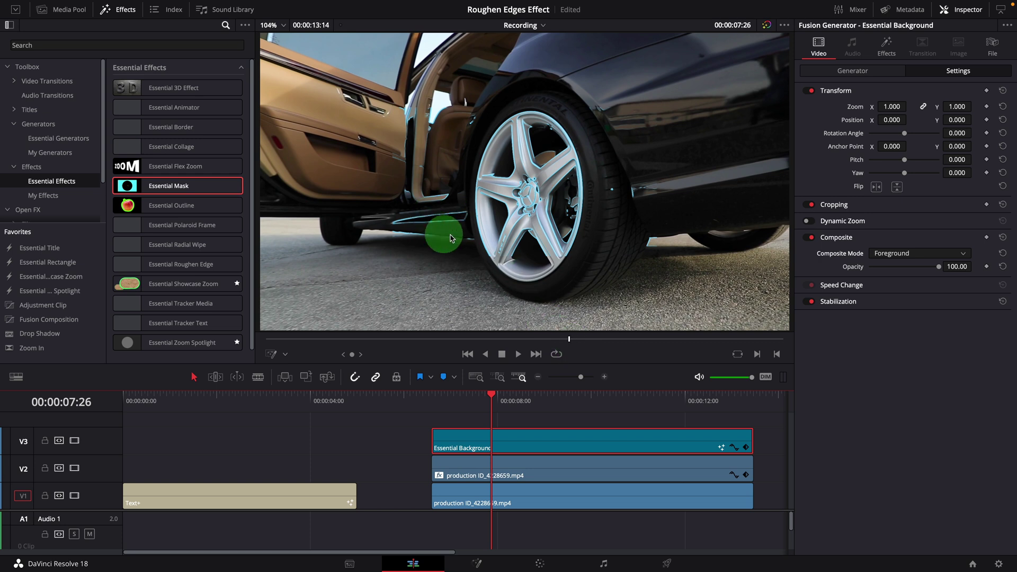
left_click(548, 498)
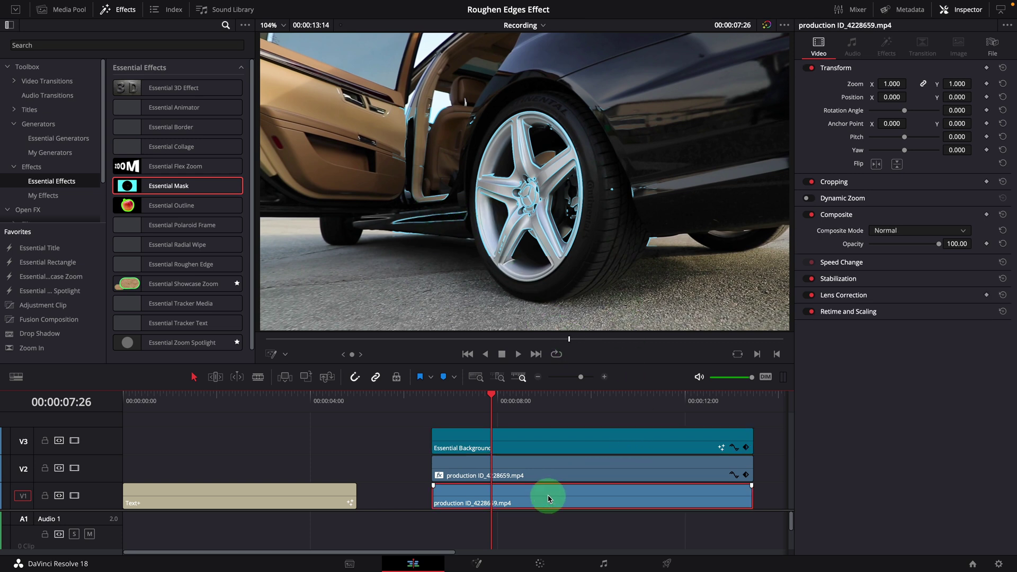
key("d")
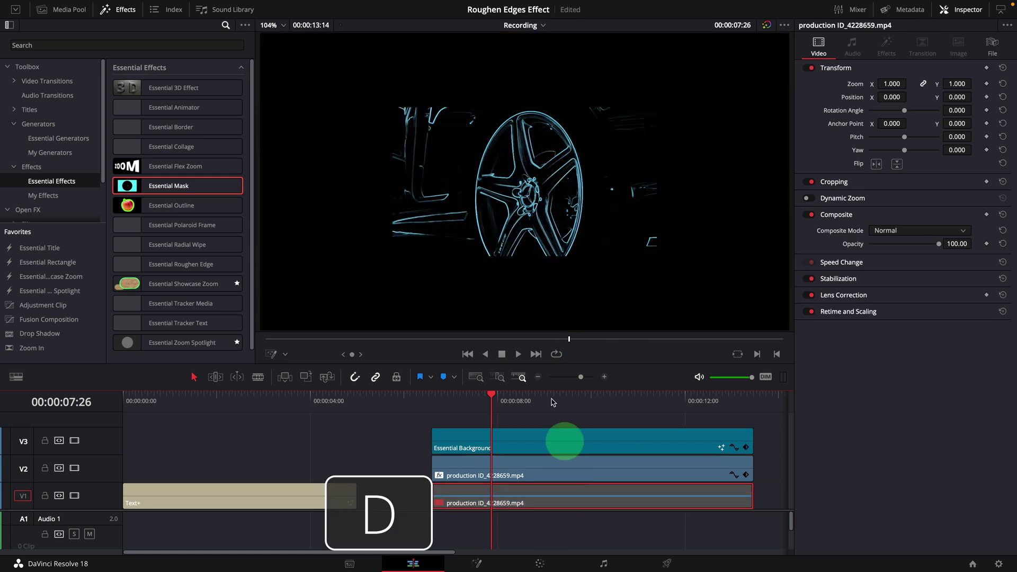
Set the Mask Type of the Essential Background clip's Essential Mask effect to Ellipse
left_click(572, 446)
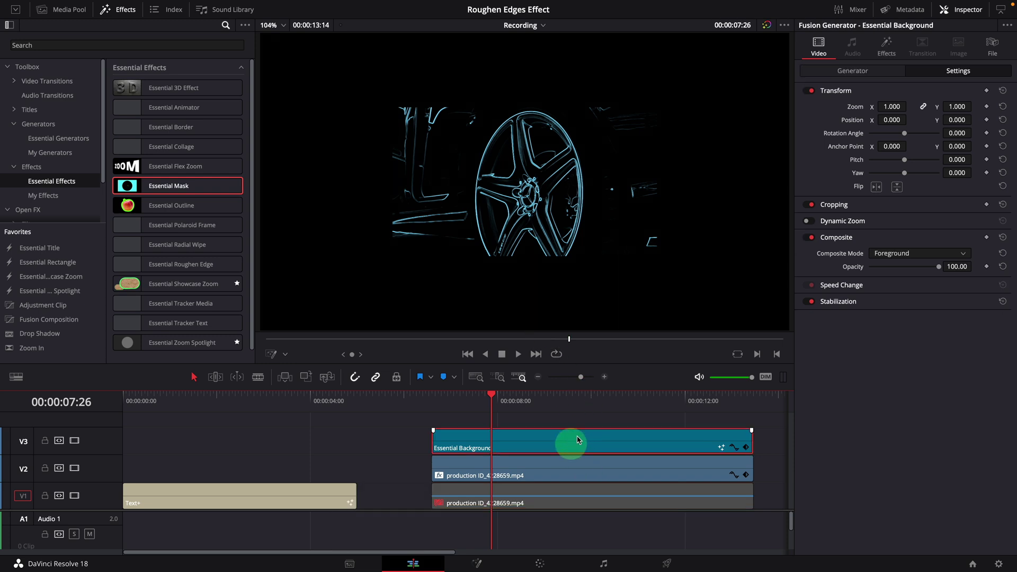
left_click(886, 45)
left_click(849, 71)
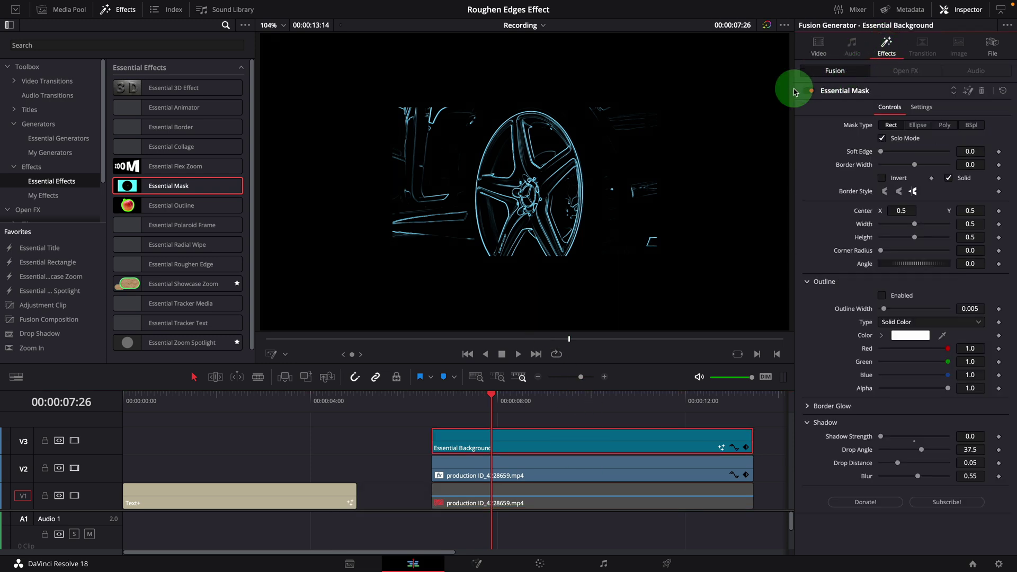
left_click(918, 126)
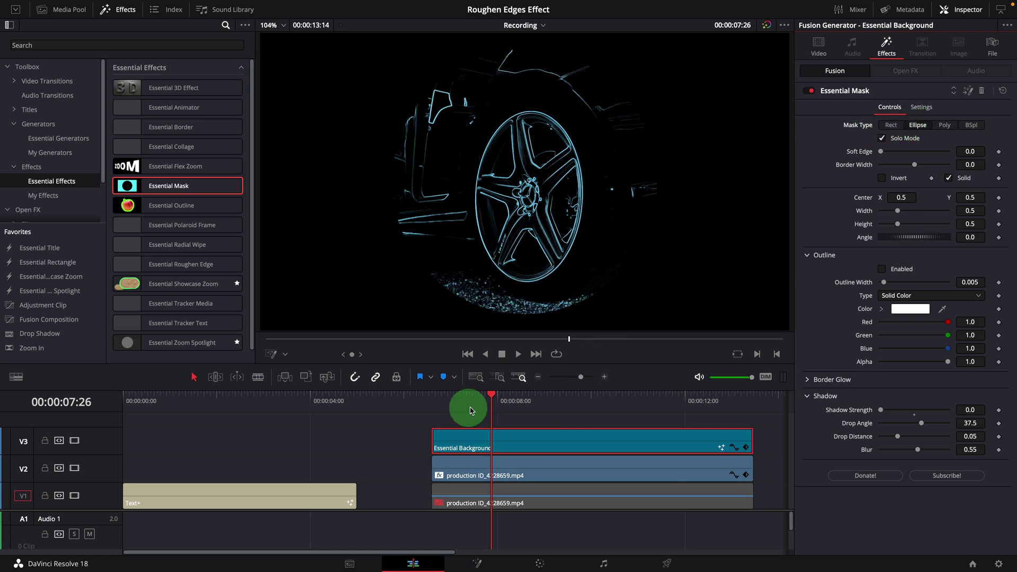
At the clip's start, fit the mask around the wheel with the Fusion Overlay, about 0.18 wide and 0.30 high, keyframing Center, Width and Height
left_click_drag(492, 400, 436, 407)
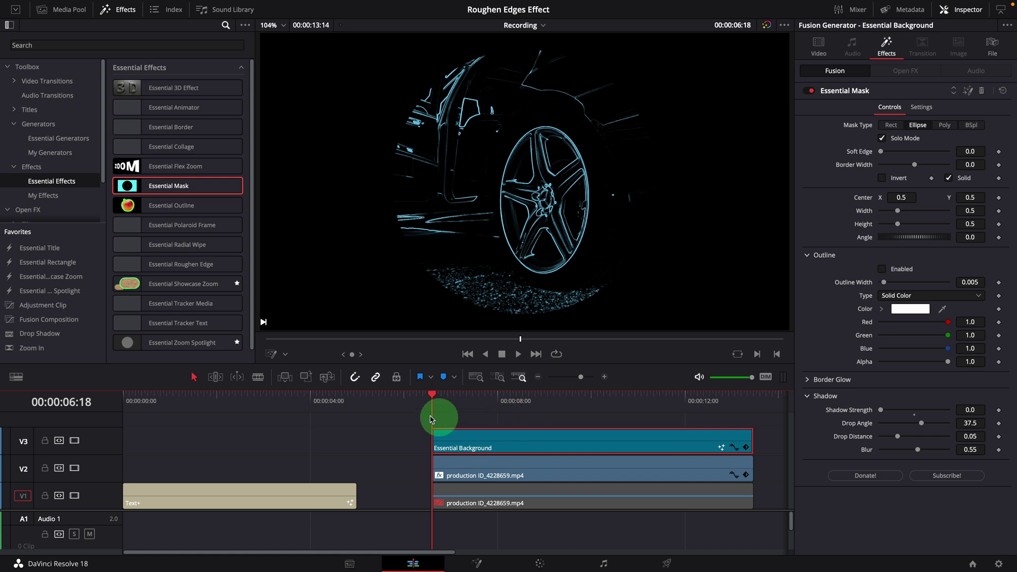
left_click(284, 355)
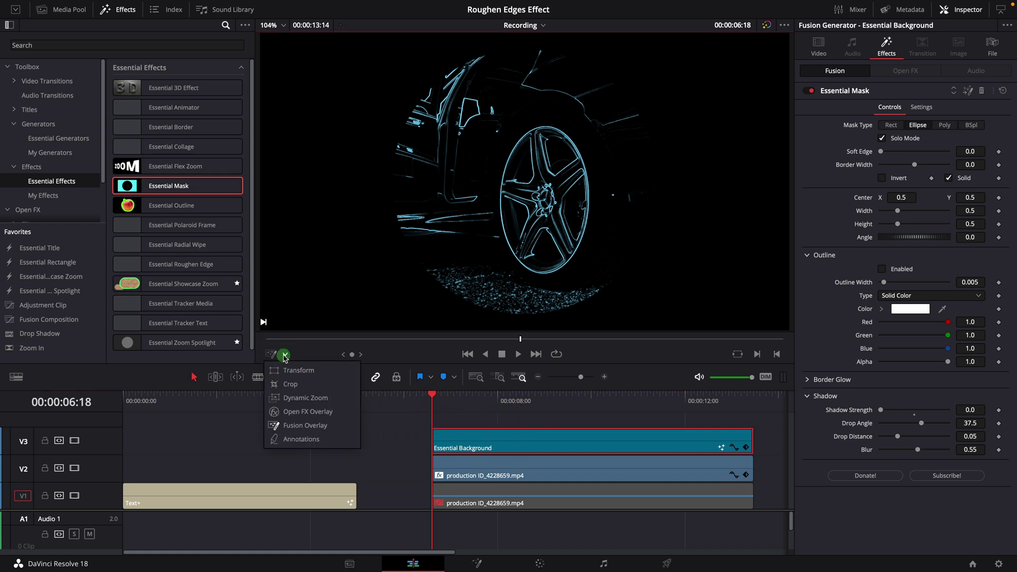
left_click(301, 427)
left_click(543, 292)
left_click_drag(523, 194, 548, 201)
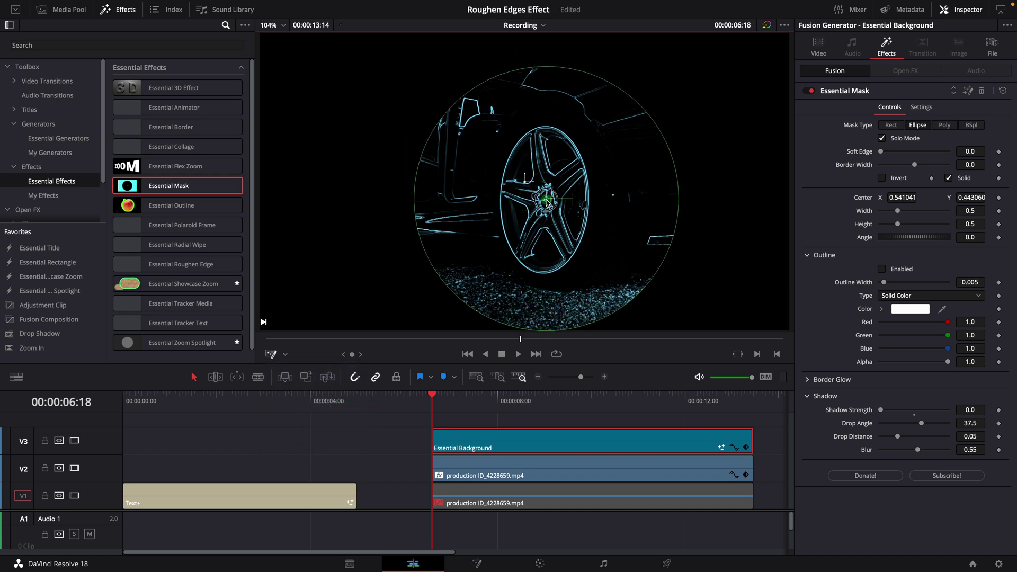
left_click_drag(678, 200, 597, 203)
left_click_drag(549, 332, 554, 282)
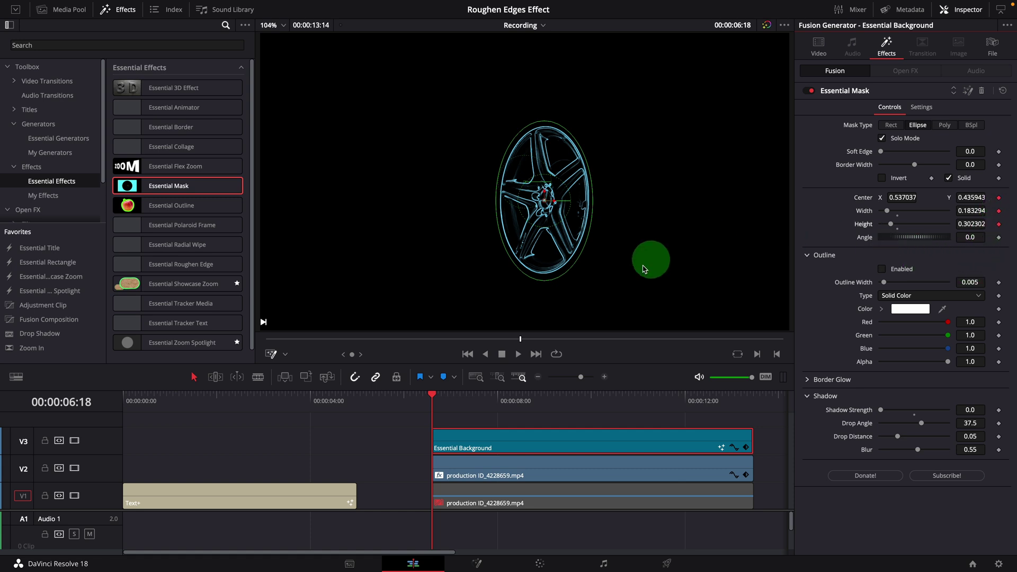
At the clip's end, enlarge the elliptical mask to about 1.04 wide and 1.92 high and center it over the wheel
left_click_drag(434, 398, 747, 408)
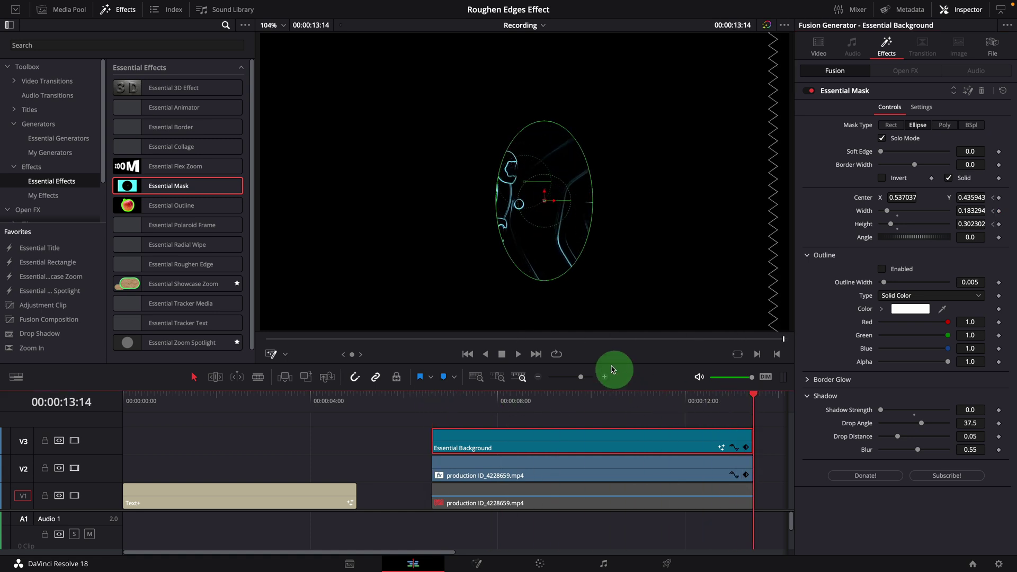
left_click_drag(546, 200, 463, 196)
left_click_drag(503, 250, 586, 220)
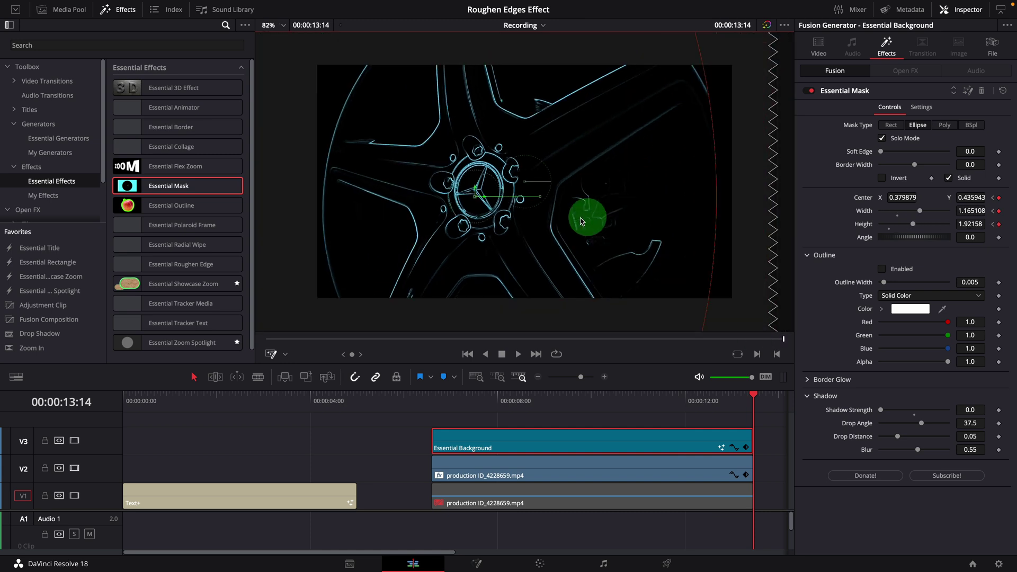
scroll(586, 221, "down", 2)
left_click_drag(474, 196, 517, 190)
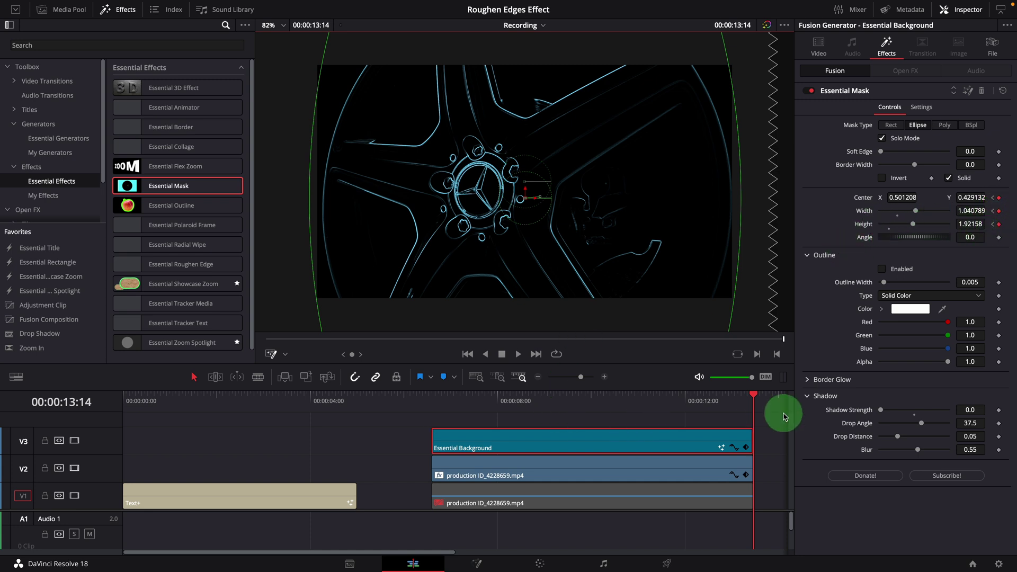
At 00:00:10:00, refit the elliptical mask around the wheel, about 0.36 wide and 0.50 high, and scrub through the clip to check it
left_click(754, 396)
left_click_drag(754, 396, 591, 398)
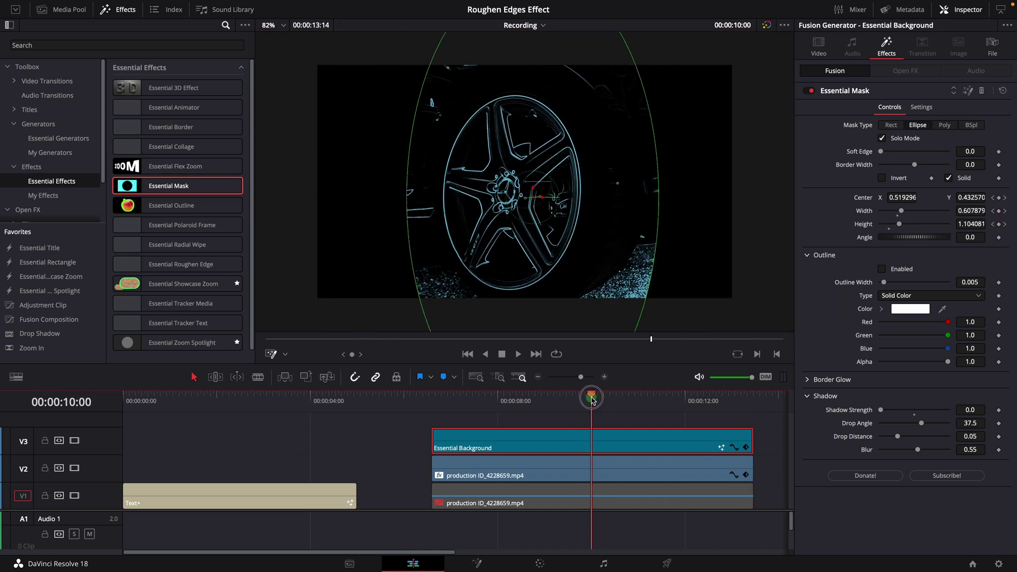
scroll(631, 278, "down", 6)
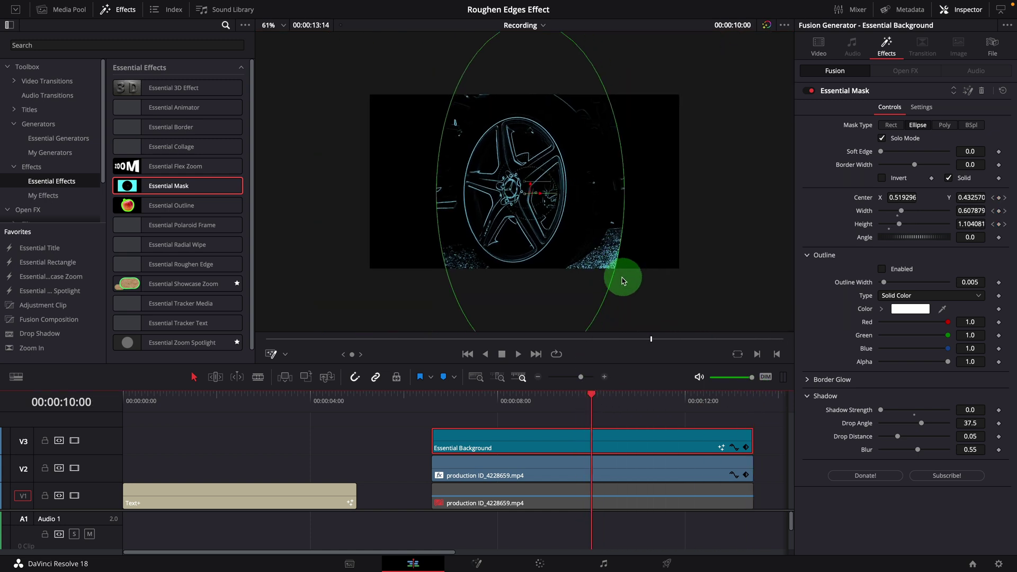
left_click_drag(533, 332, 532, 254)
scroll(597, 277, "up", 5)
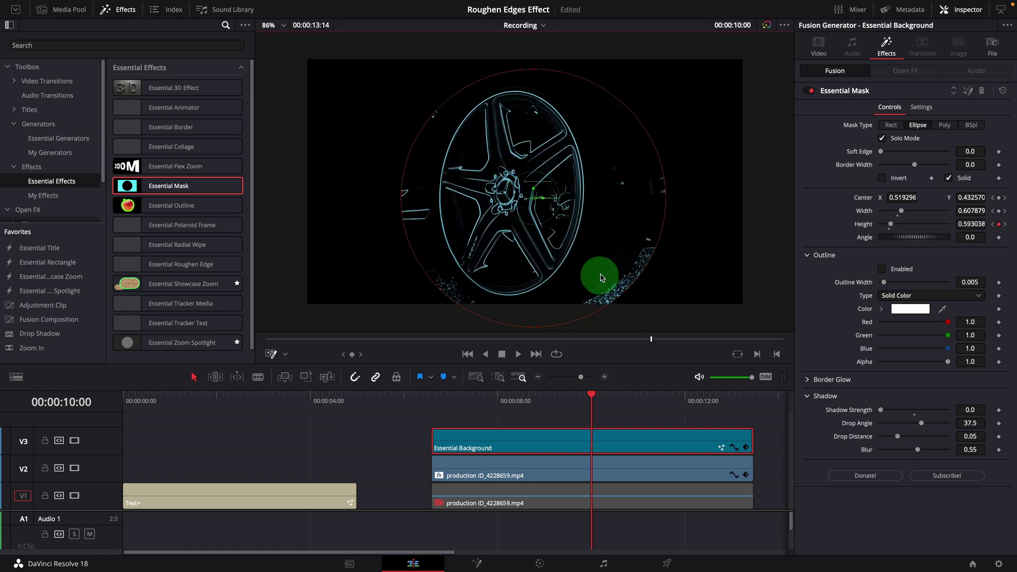
left_click_drag(534, 200, 512, 199)
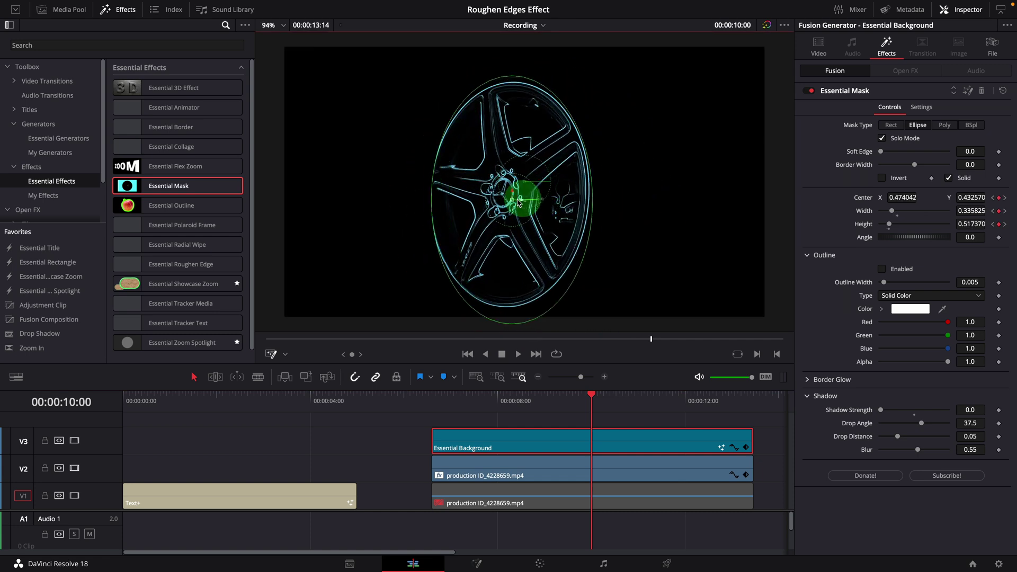
left_click_drag(614, 210, 600, 211)
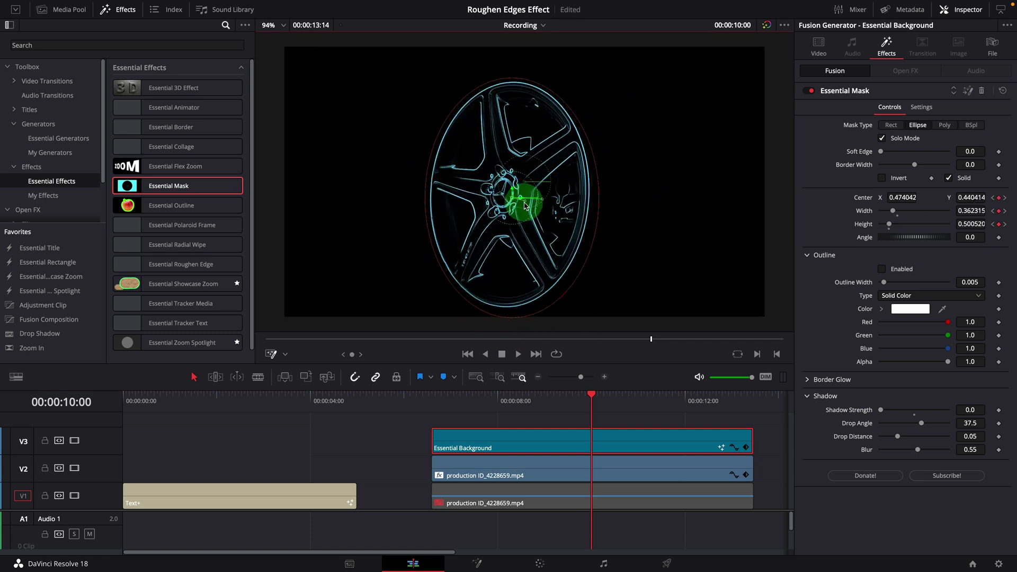
left_click_drag(524, 205, 523, 203)
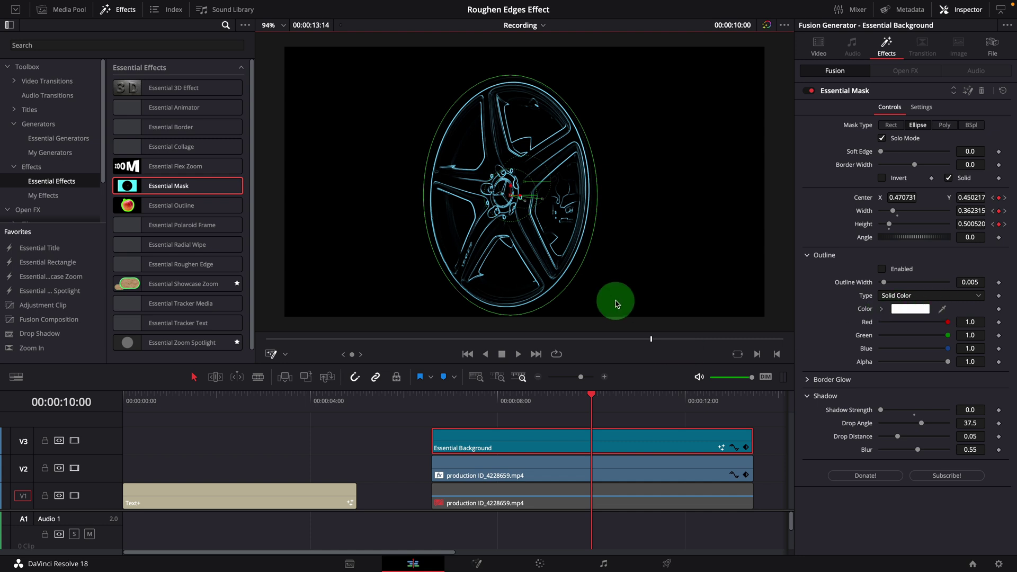
left_click_drag(518, 394, 747, 422)
scroll(518, 311, "up", 2)
scroll(609, 325, "down", 3)
left_click(594, 406)
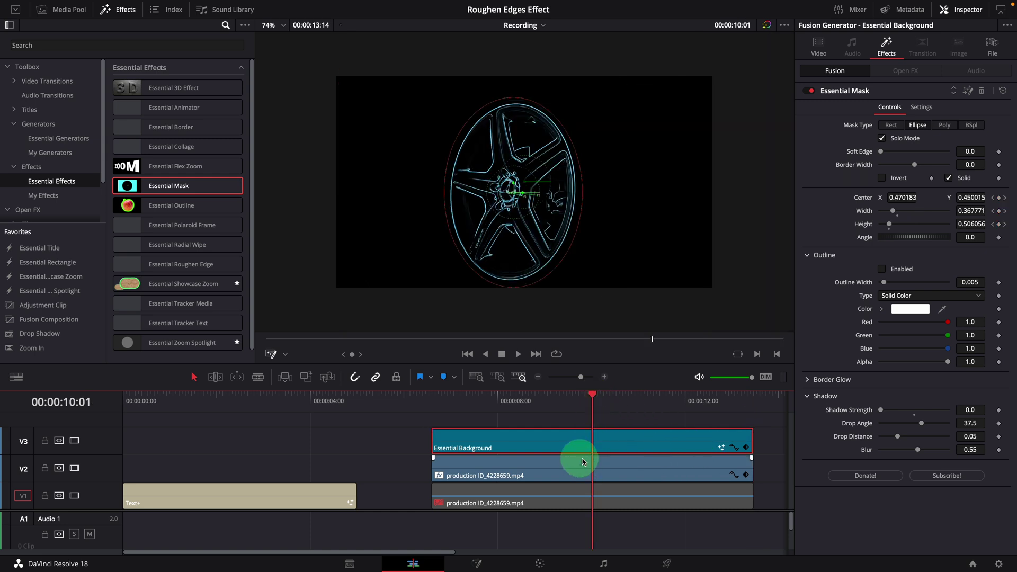
Combine the Essential Background clip and the edge-detected V2 car clip into a compound clip named Rim Edges
left_click(528, 454)
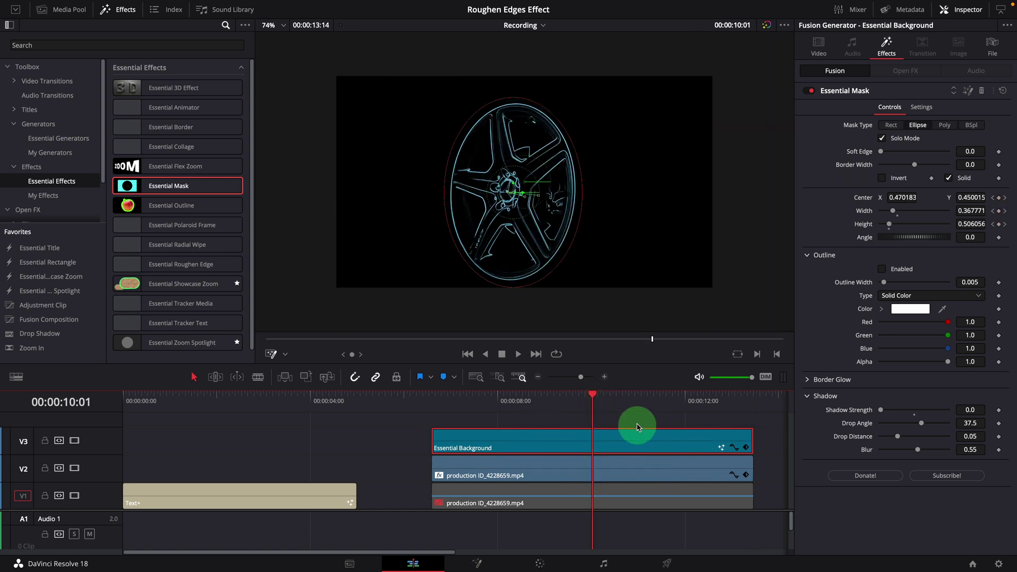
left_click(658, 474)
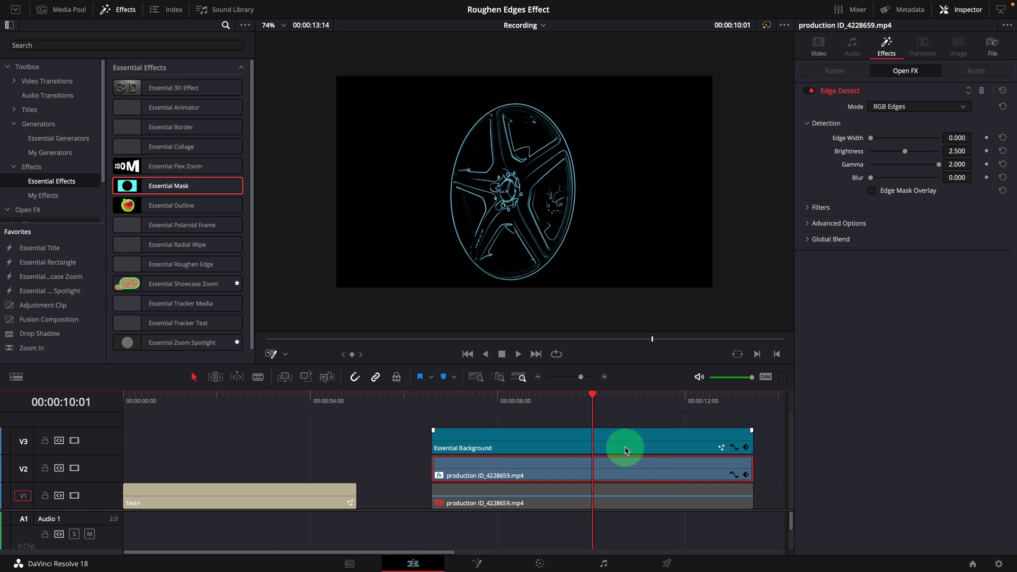
left_click(625, 451)
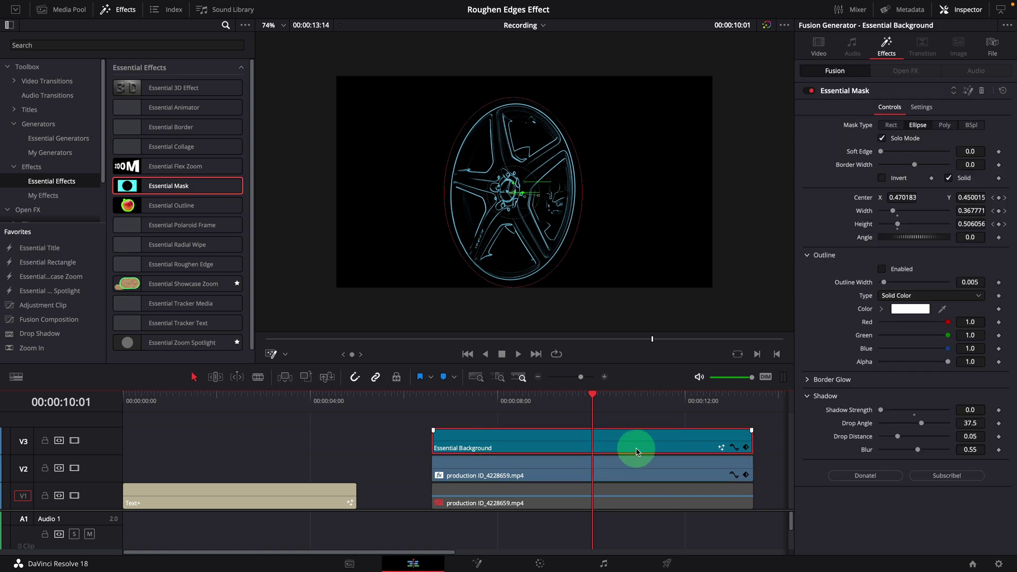
left_click_drag(417, 423, 497, 481)
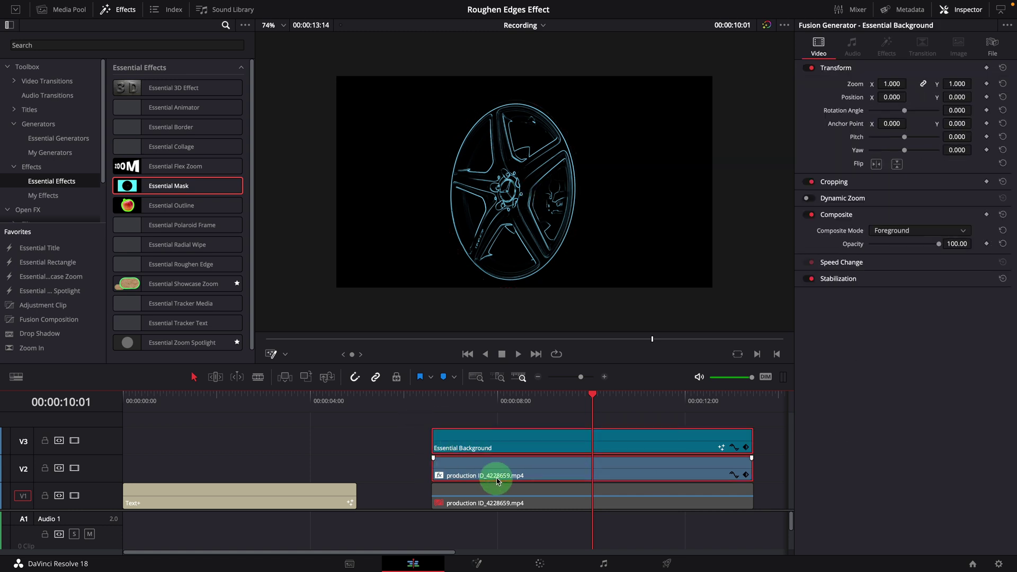
right_click(546, 447)
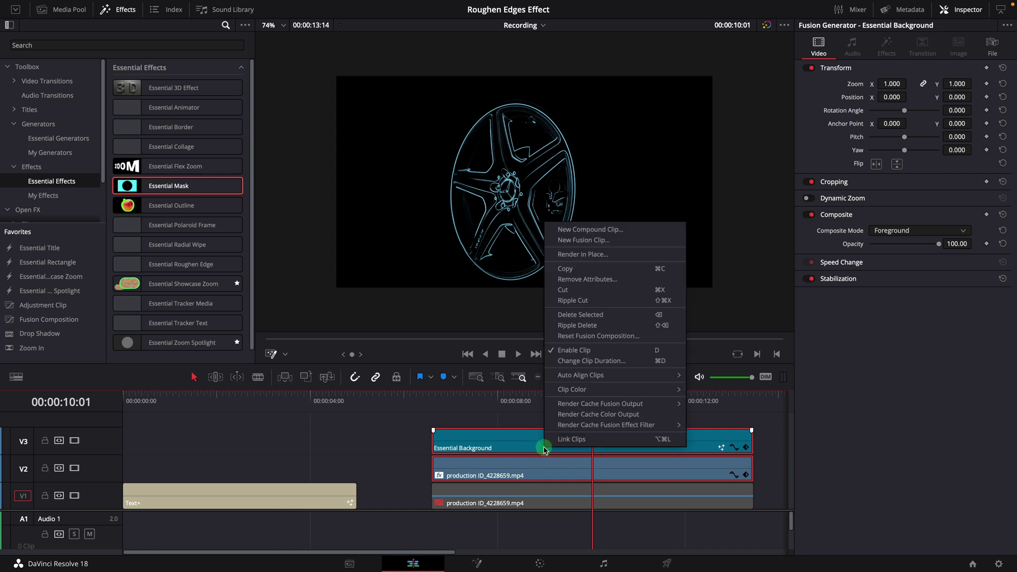
left_click(592, 232)
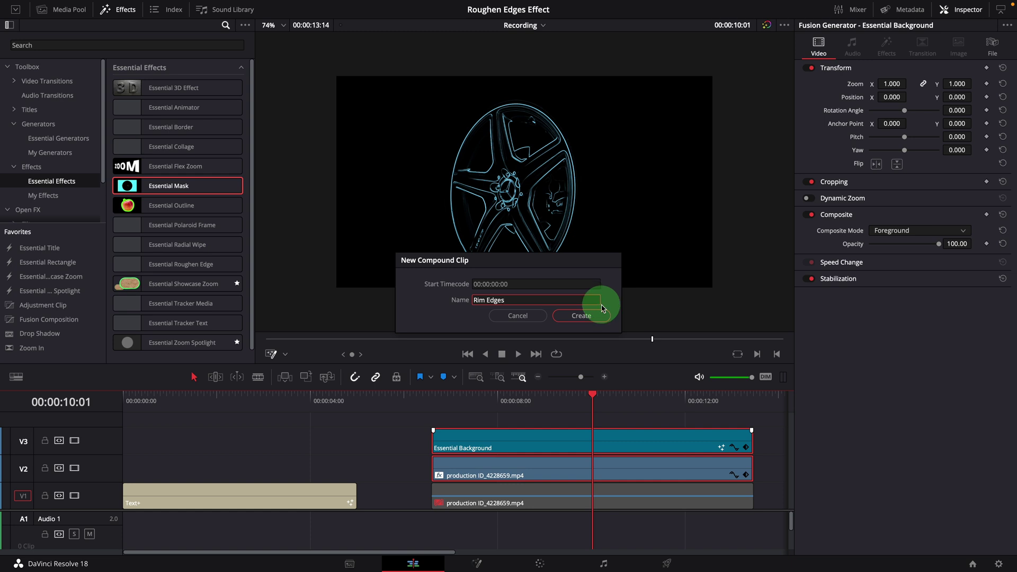
left_click(587, 316)
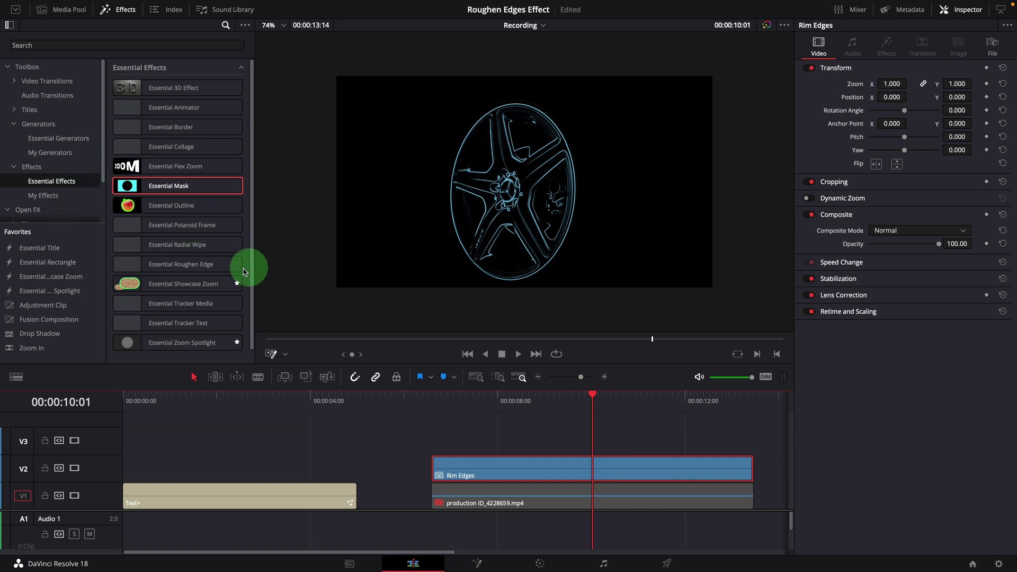
Apply the Essential Roughen Edge effect to the Rim Edges compound clip and set its Seethe Rate to about 0.22
left_click_drag(173, 269, 539, 469)
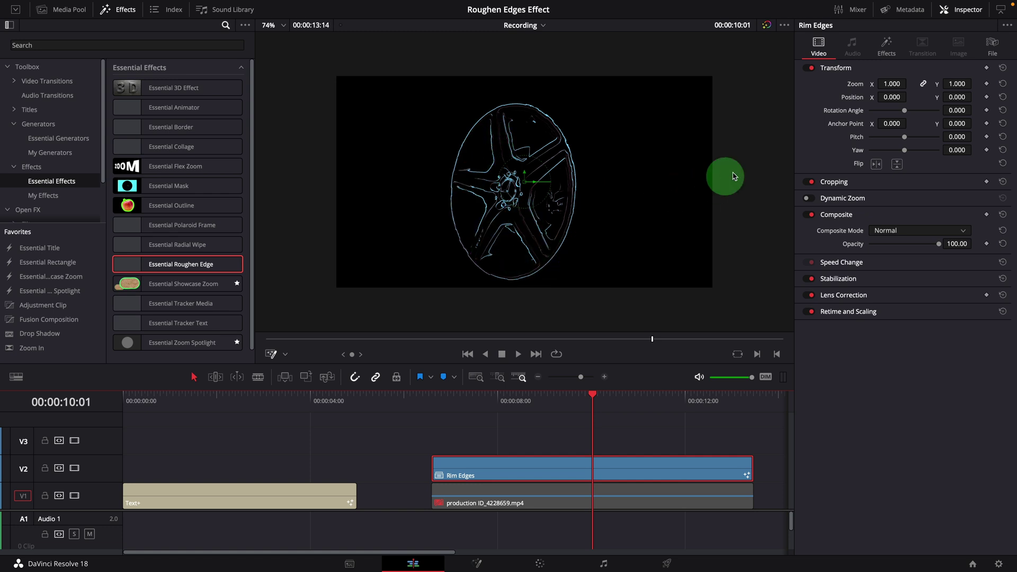
left_click(885, 45)
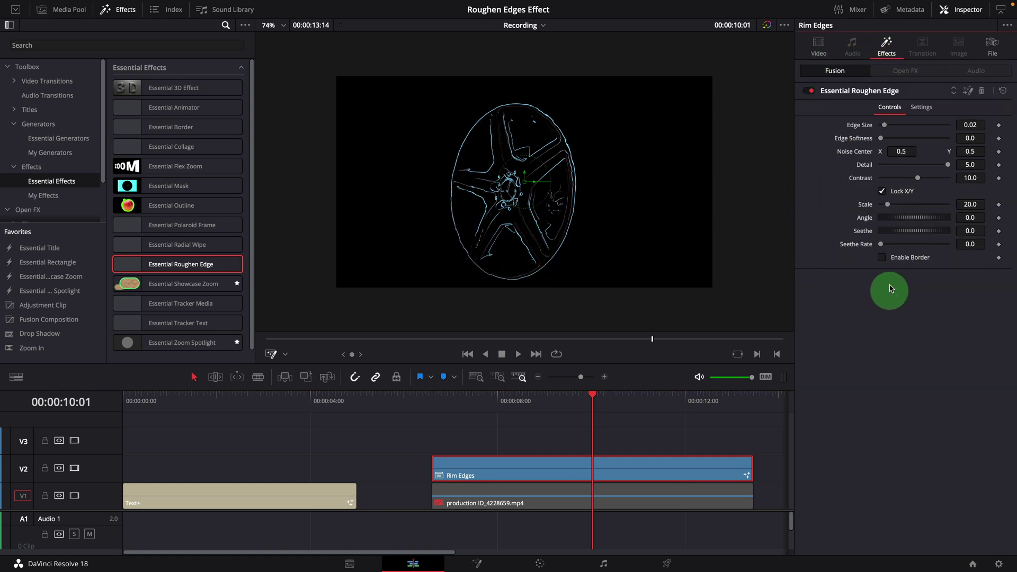
left_click_drag(882, 245, 895, 248)
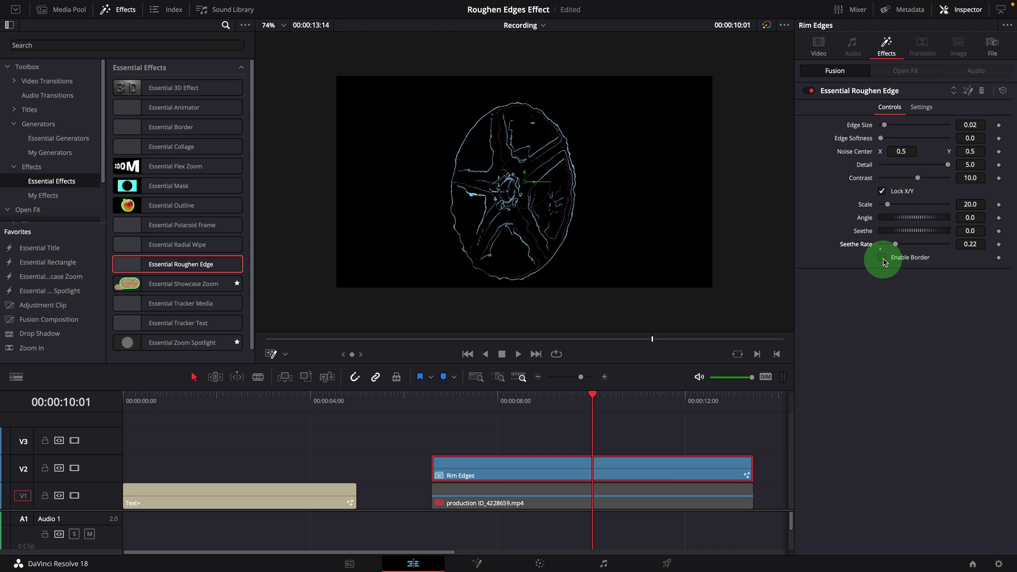
Enable an Ocean-coloured border about 0.00063 wide with Border Glow at Gain 5.0, Glow Size 7.1, Green Scale 0.772 and Blue Scale 2.0
left_click(883, 258)
left_click(909, 297)
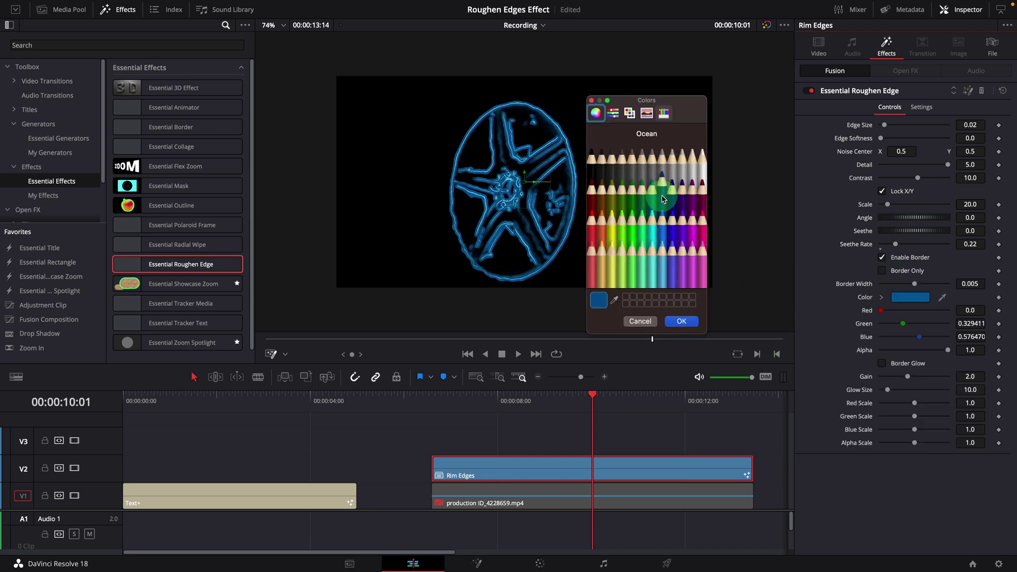
left_click(682, 321)
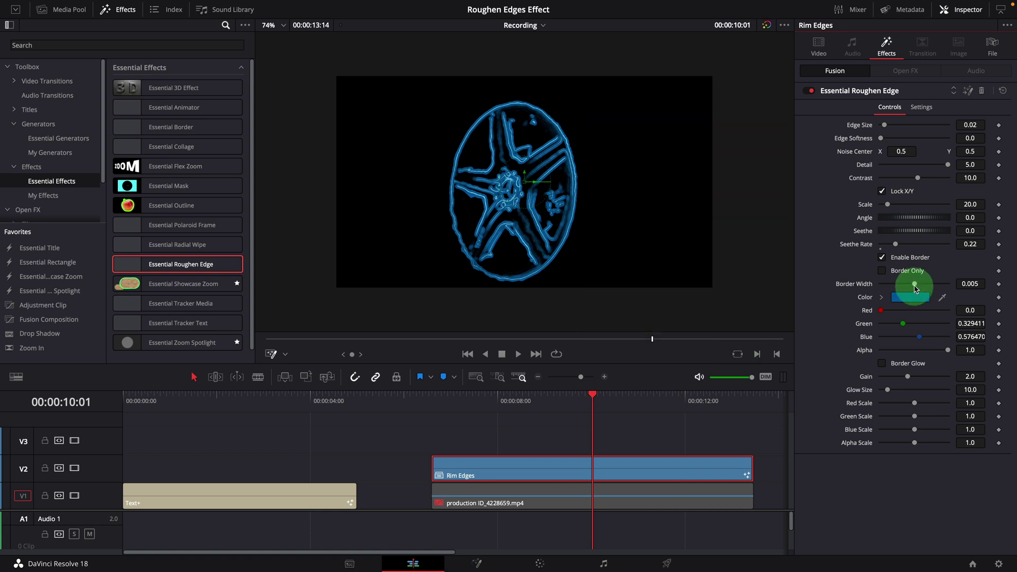
left_click_drag(912, 289, 886, 288)
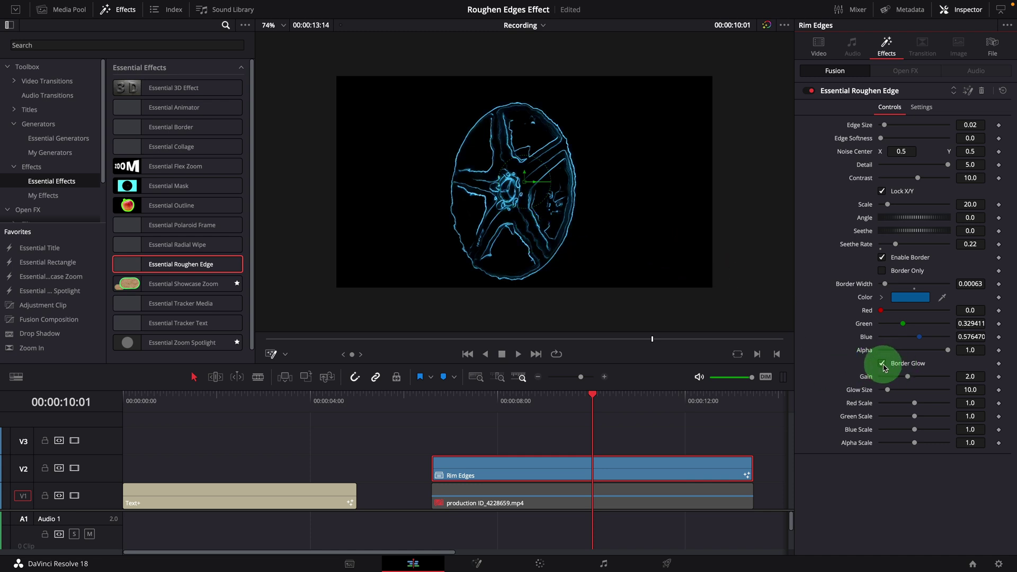
left_click_drag(908, 376, 956, 382)
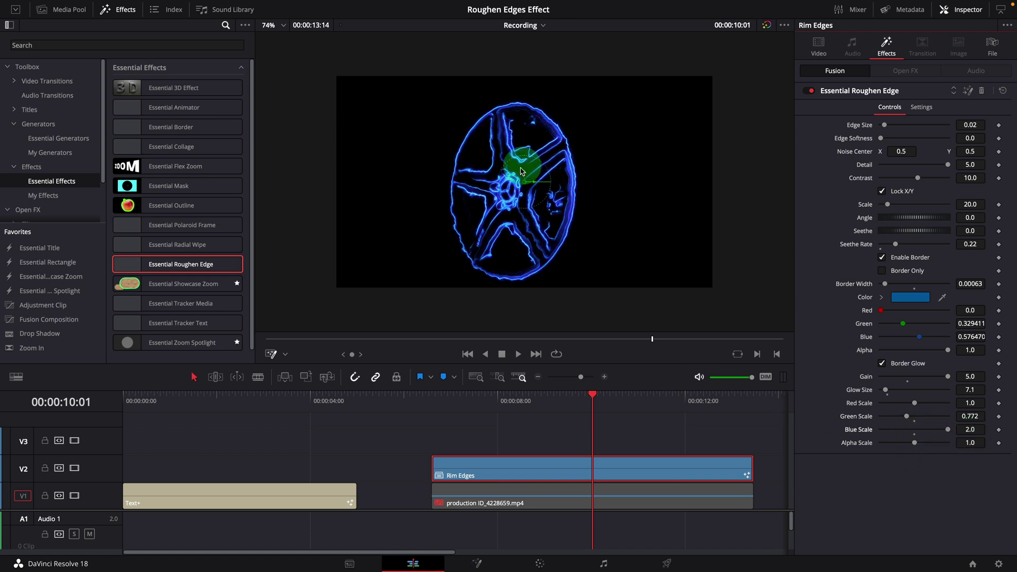
Re-enable the car footage clip on V1 and play the glowing rim effect over it from the clip's start
left_click(644, 504)
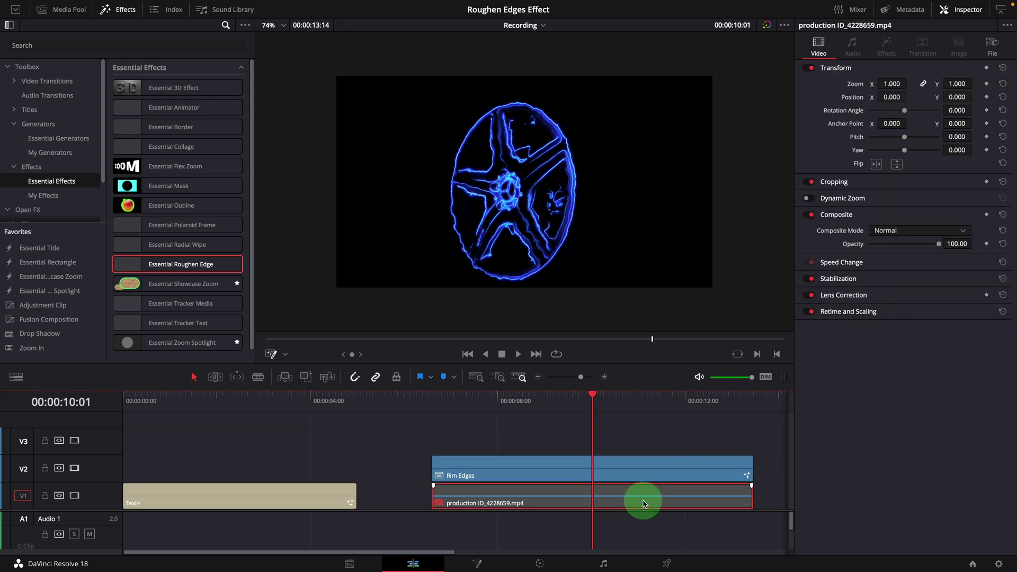
key("d")
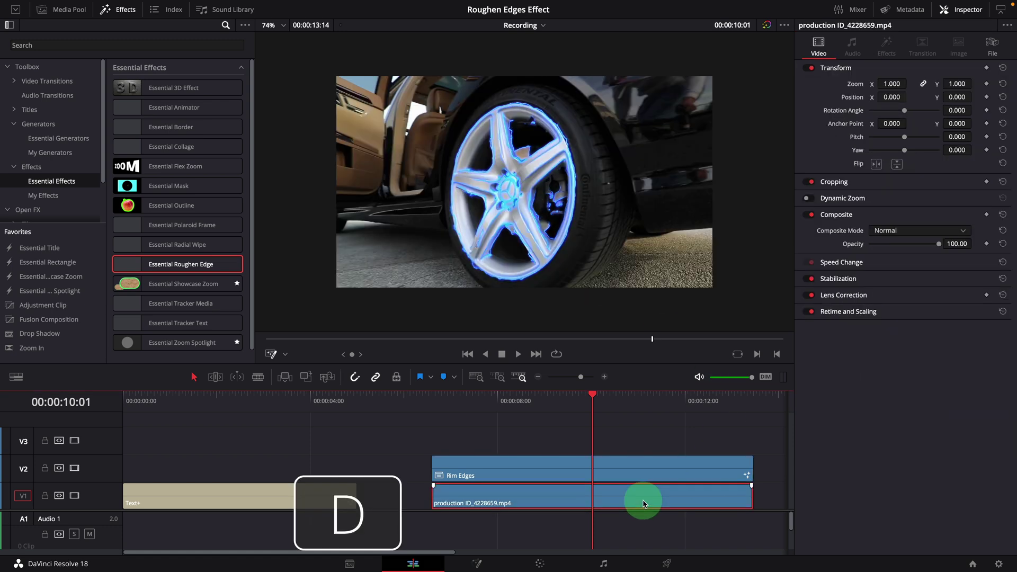
left_click(436, 402)
key("space")
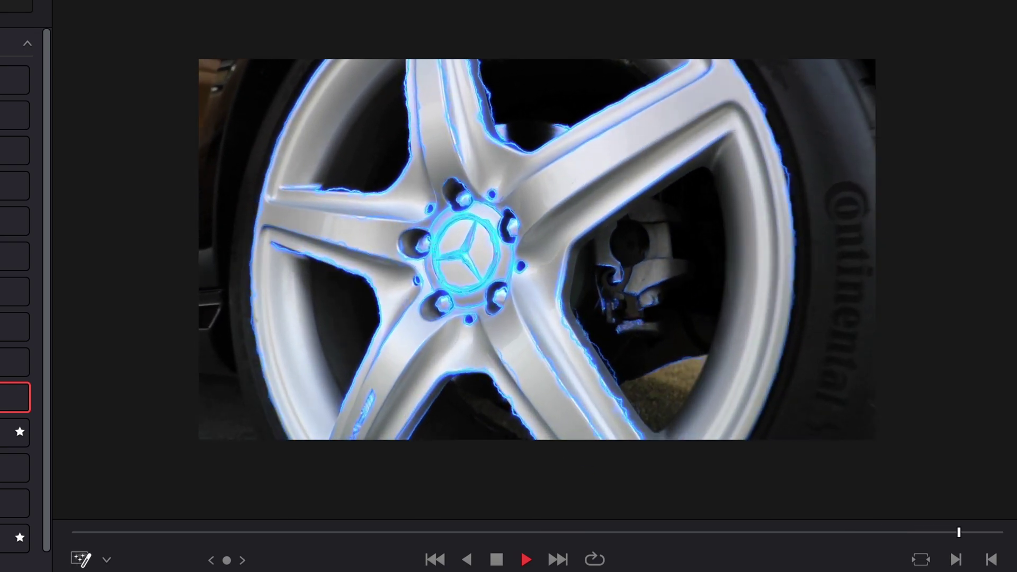
key("space")
Raise the Rim Edges clip's Seethe Rate to about 0.48 and play back the faster edge motion
left_click(885, 48)
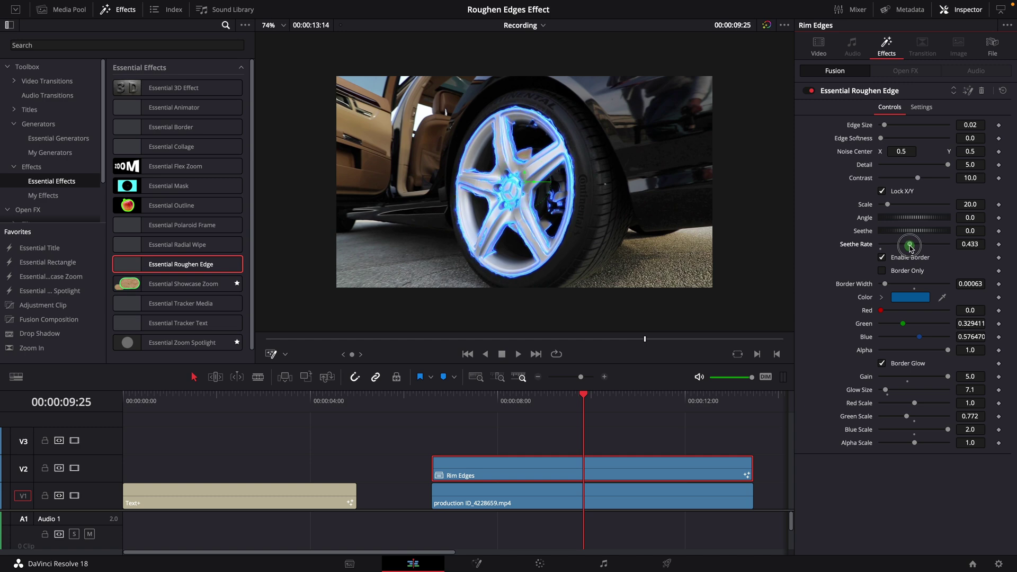
left_click(487, 419)
key("space")
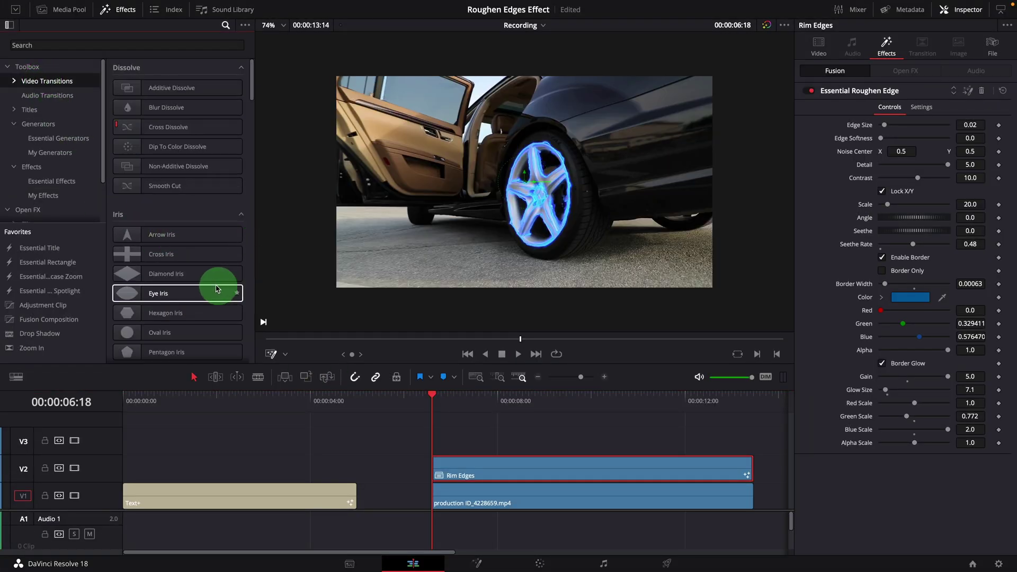
Add an Edge Wipe transition 3.0 seconds long to the start of the Rim Edges clip and play through it
scroll(220, 286, "down", 10)
scroll(229, 296, "down", 5)
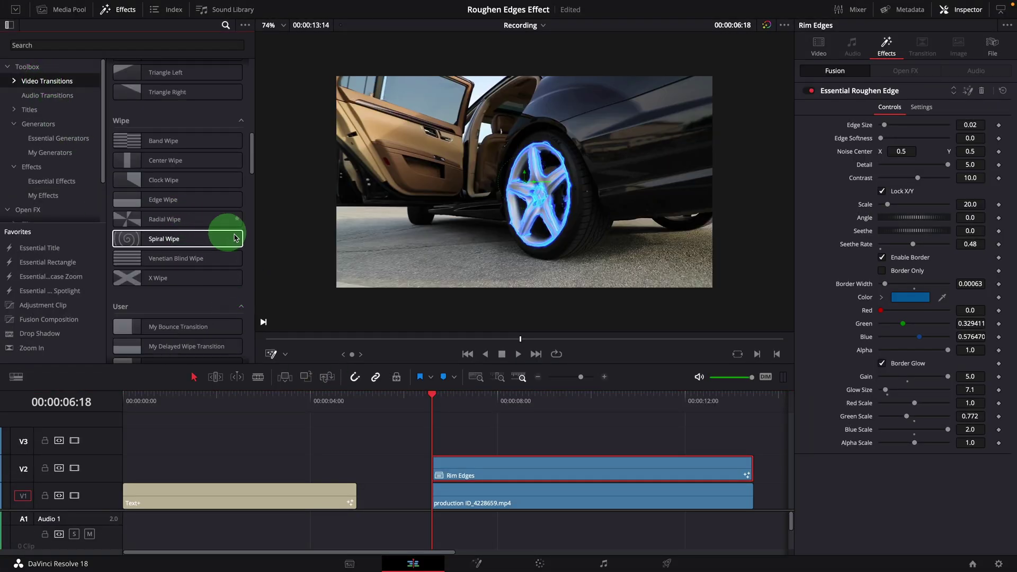
left_click_drag(140, 199, 573, 469)
left_click(532, 465)
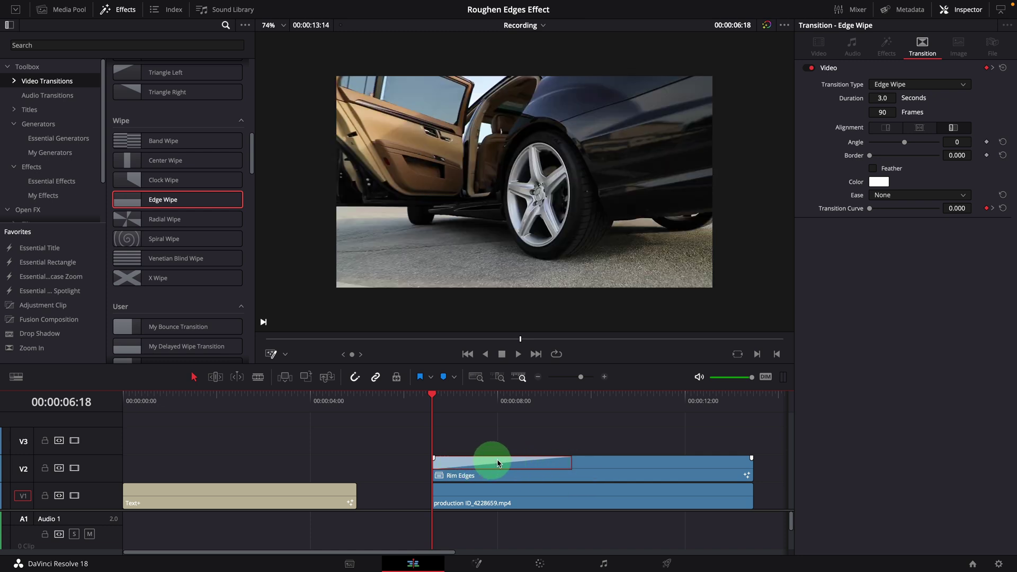
key("space")
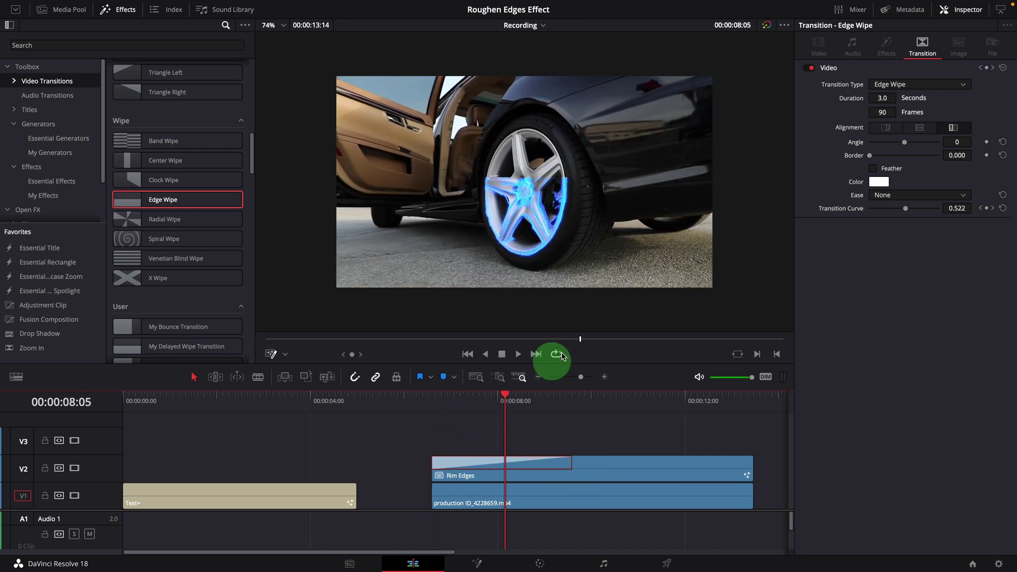
Feather the Edge Wipe with a Border of about 99.840 and scrub through the transition to check it
left_click(542, 199)
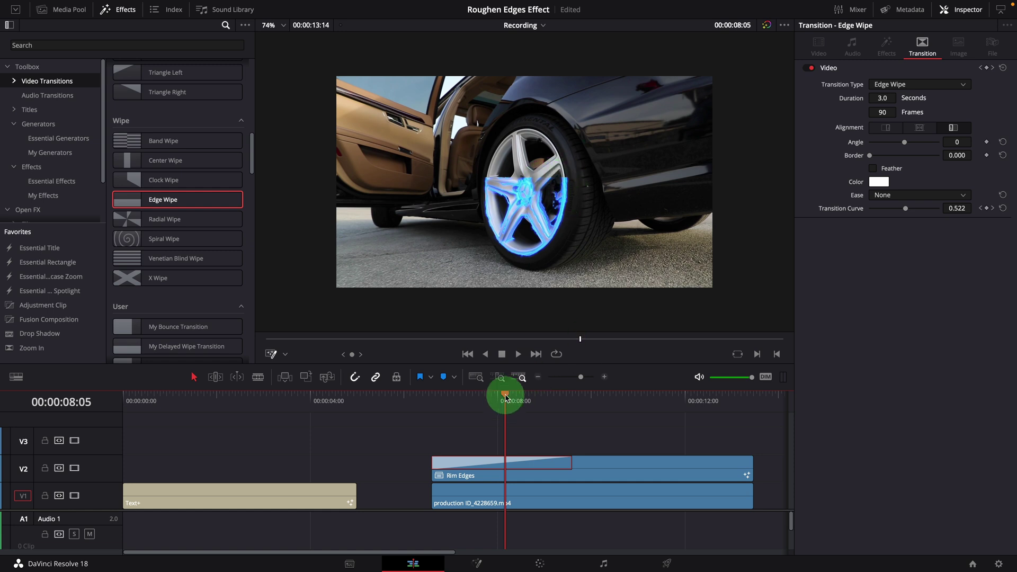
left_click_drag(505, 395, 509, 395)
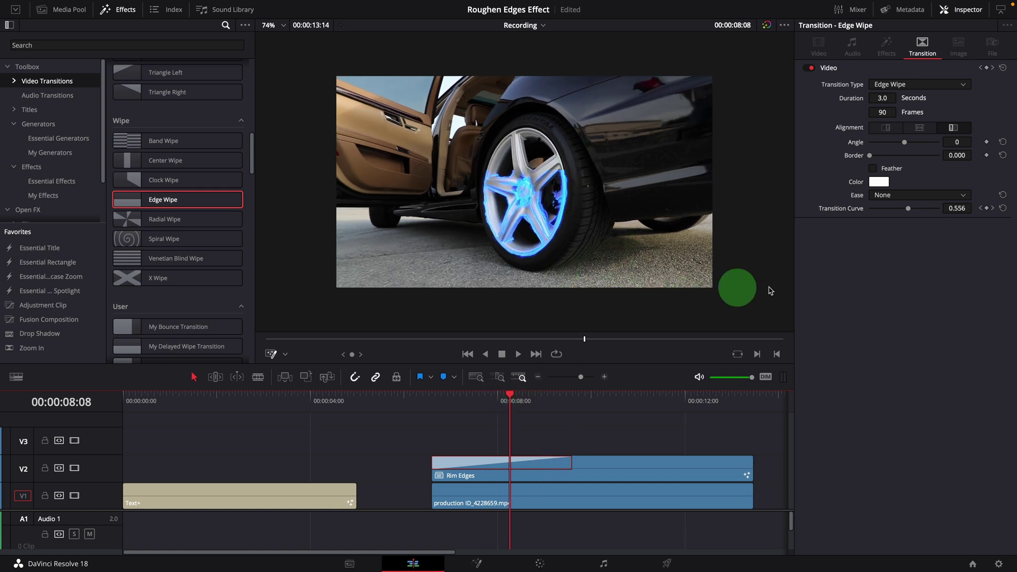
left_click(874, 169)
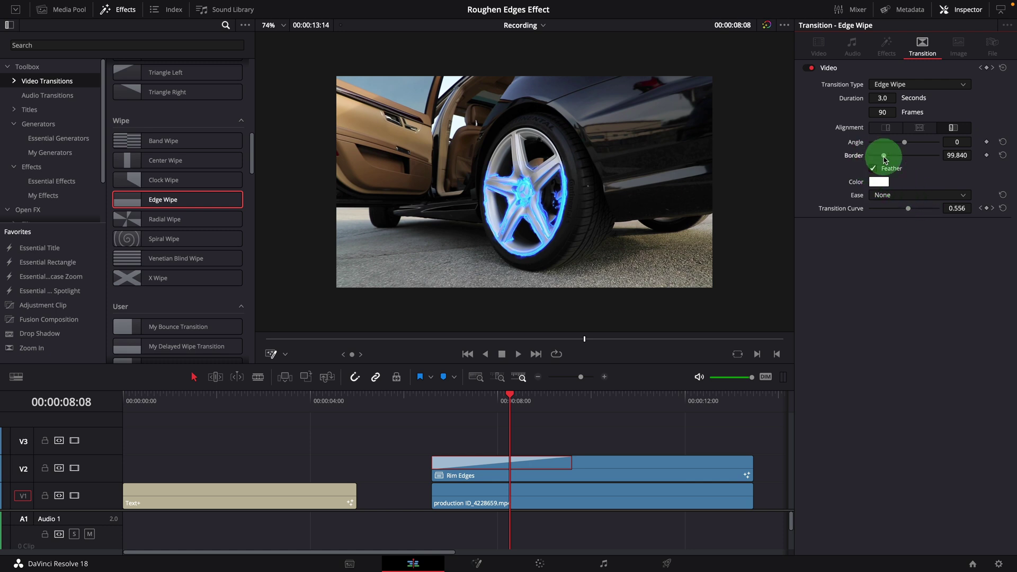
left_click_drag(512, 398, 555, 401)
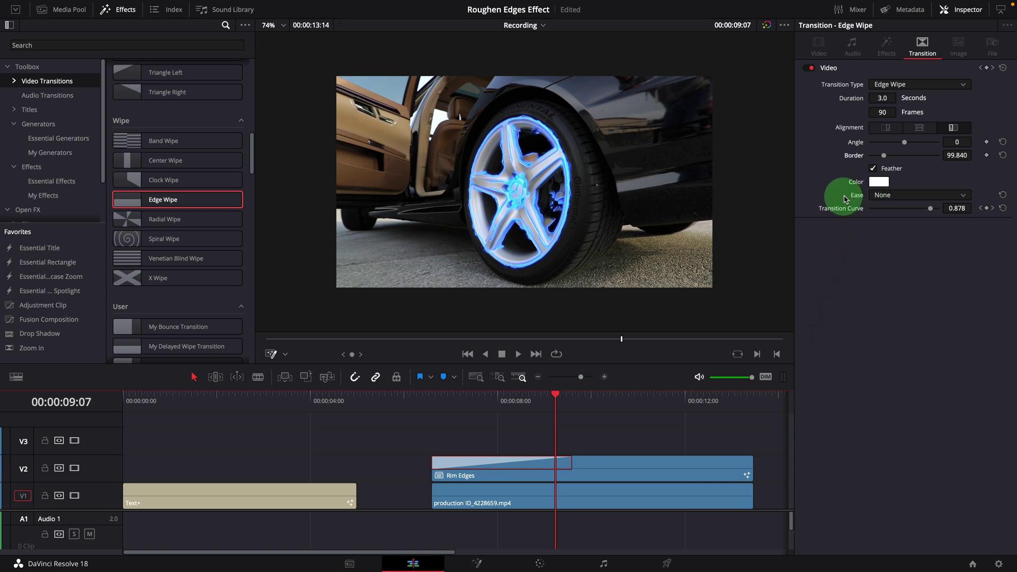
Set the opening Edge Wipe's Ease to Out and replay the transition from the clip's start
left_click(904, 195)
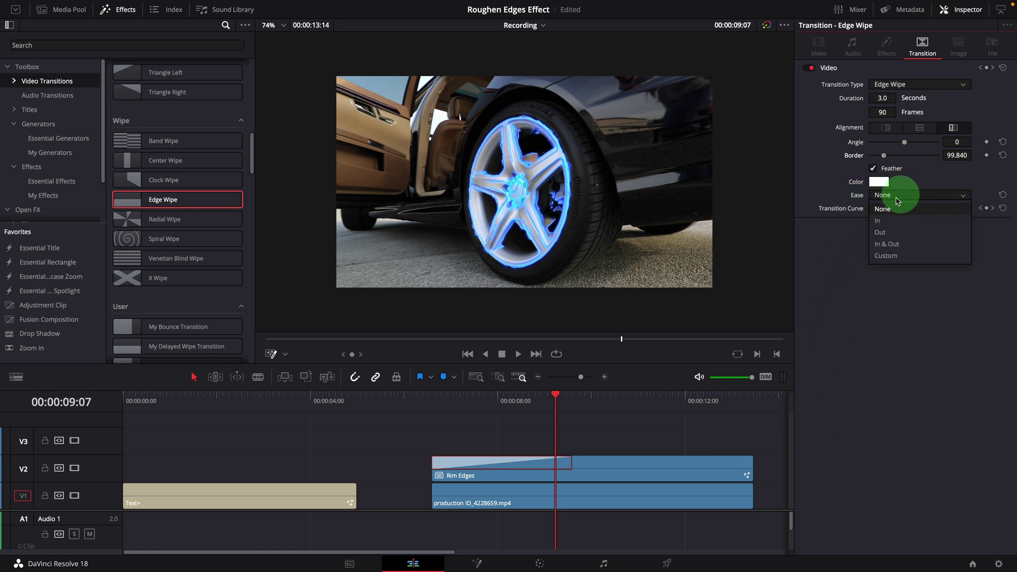
left_click(890, 239)
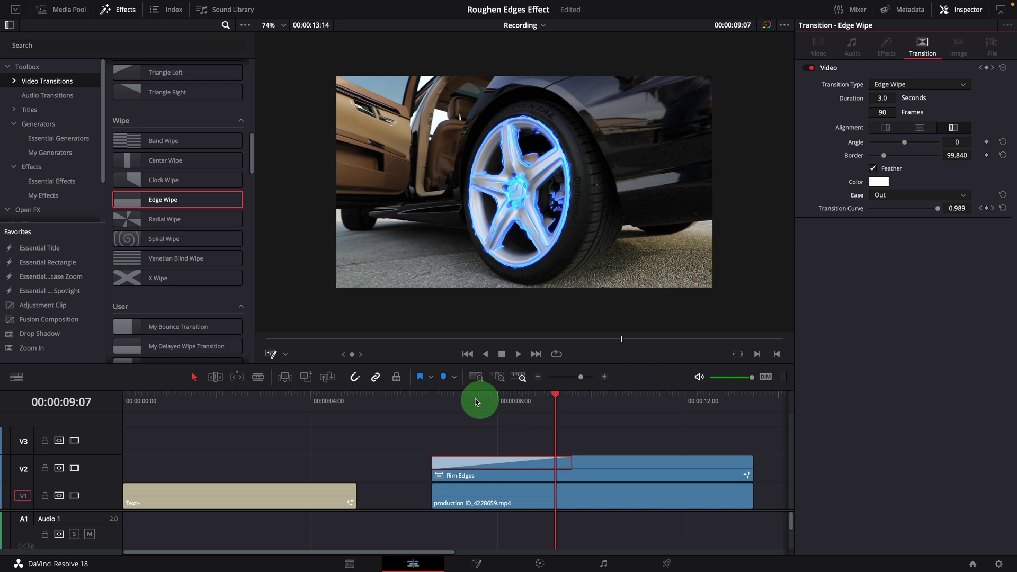
left_click(447, 401)
key("space")
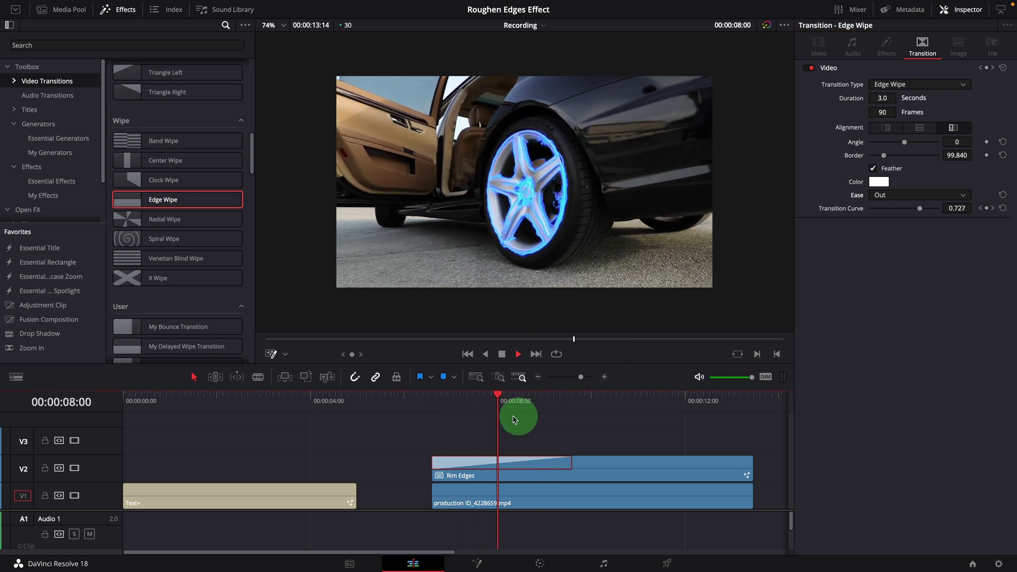
left_click(431, 400)
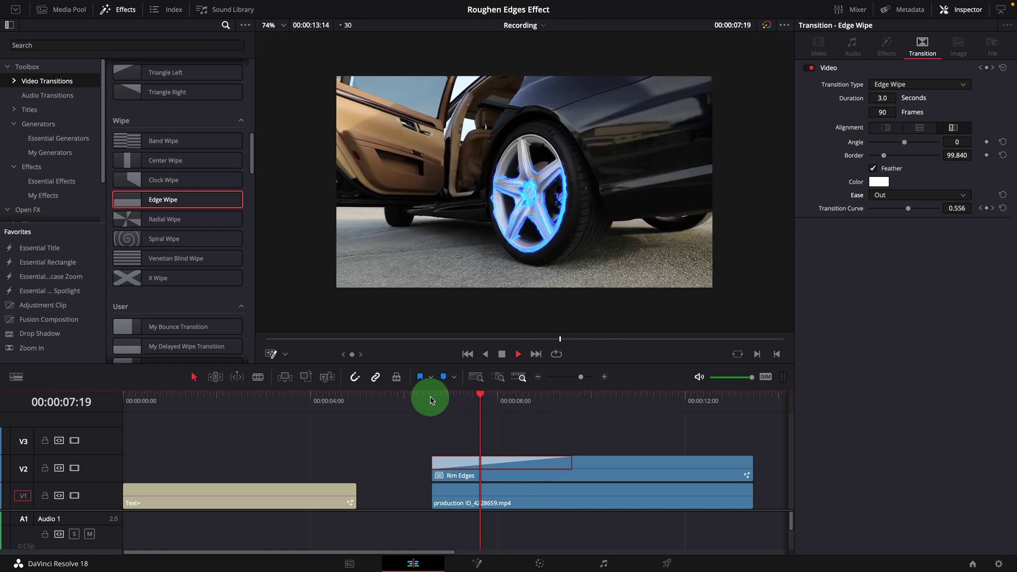
key("space")
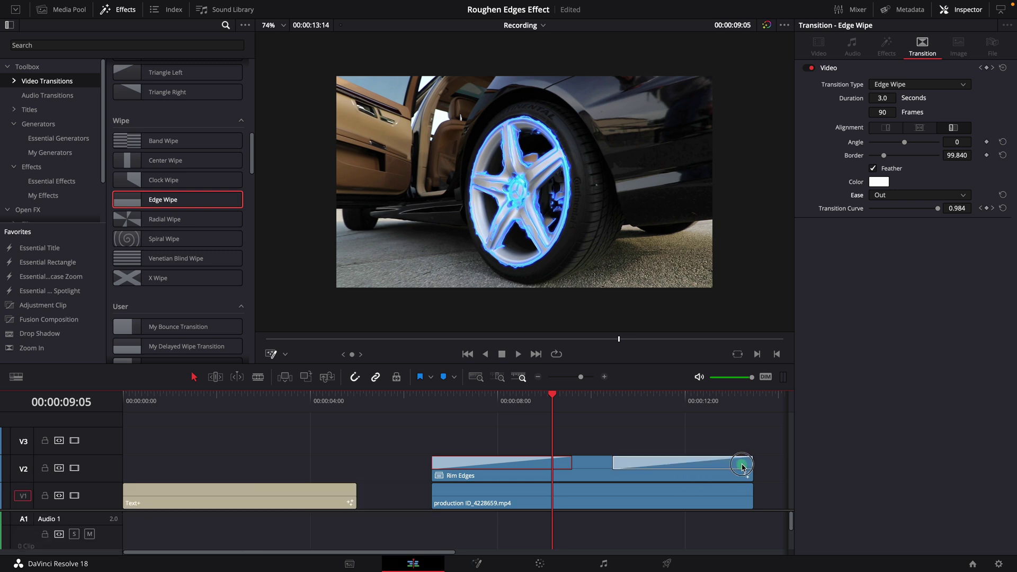
Copy the Edge Wipe to the end of the Rim Edges clip, set the copy's Ease to In and play it back
left_click_drag(742, 467, 647, 463)
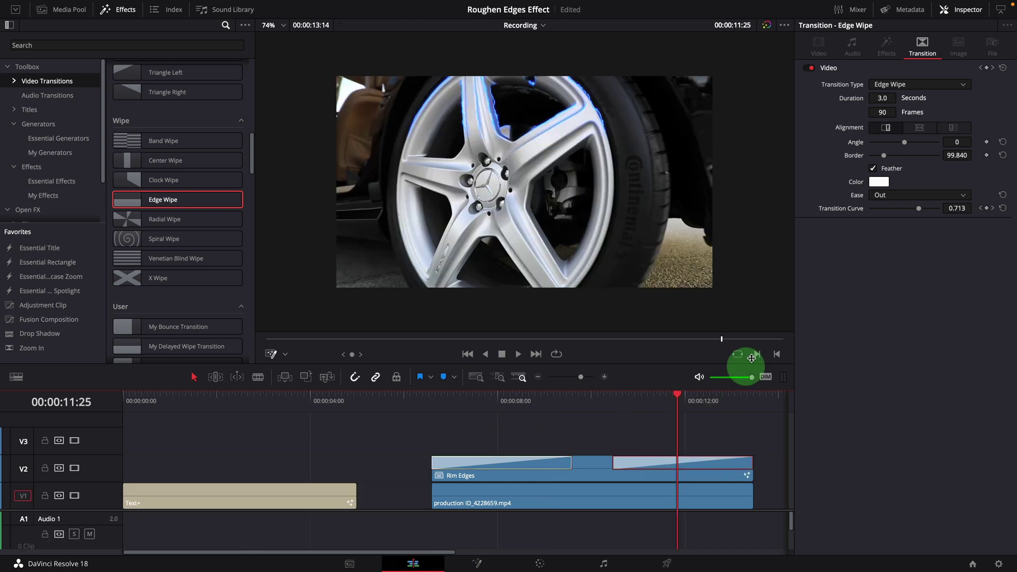
left_click(894, 195)
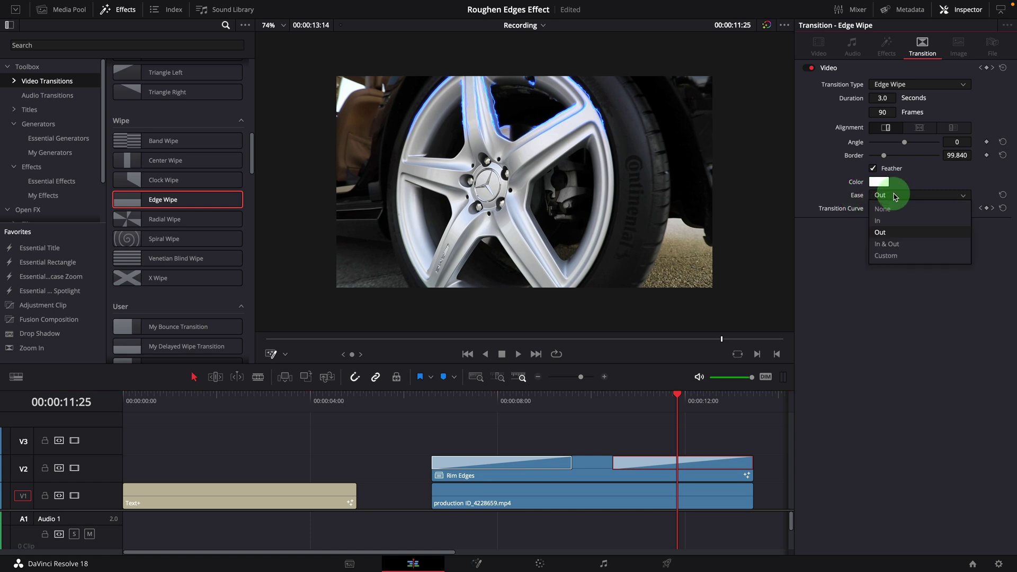
left_click(878, 222)
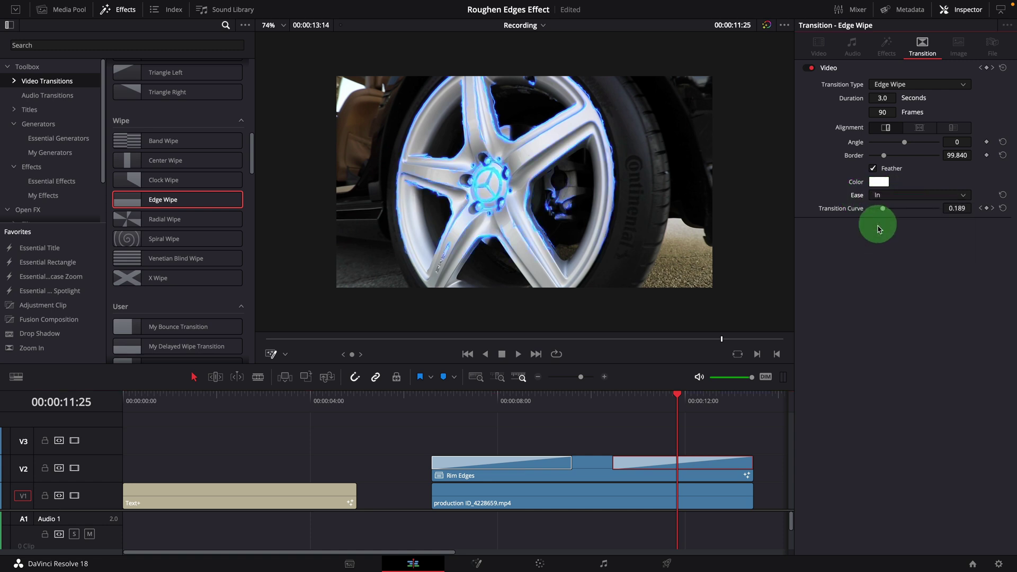
left_click(614, 397)
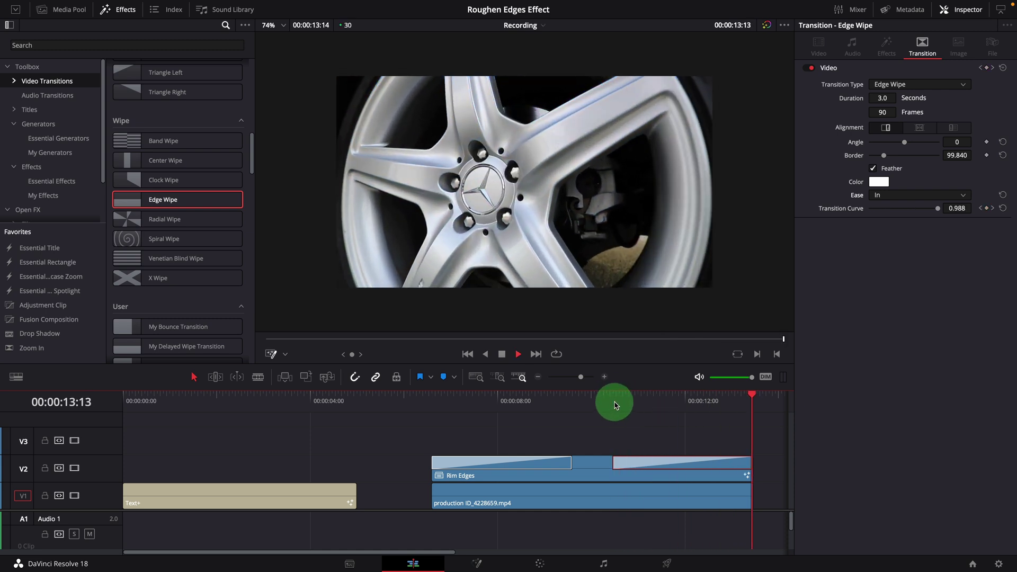
left_click(615, 403)
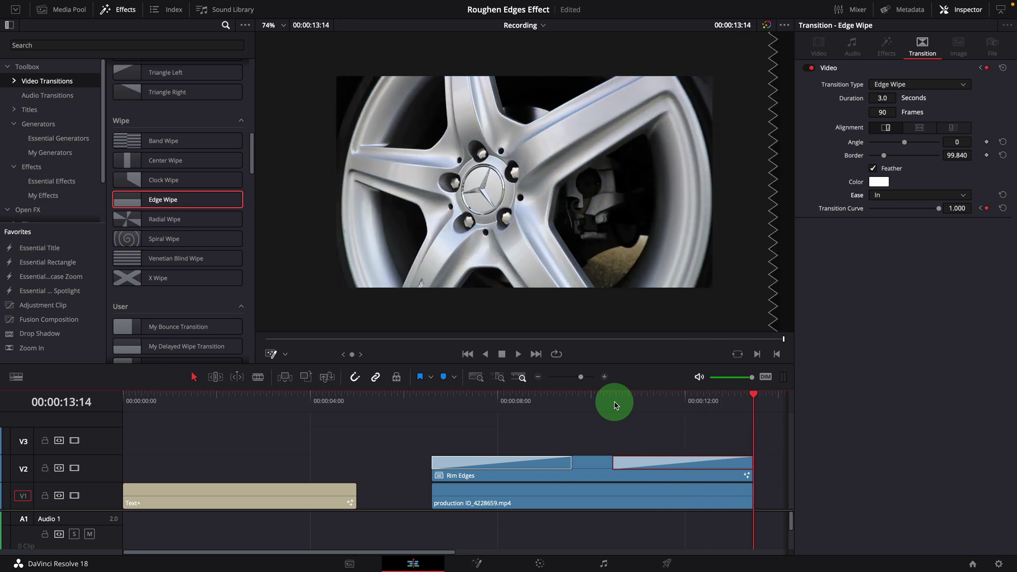
left_click(614, 404)
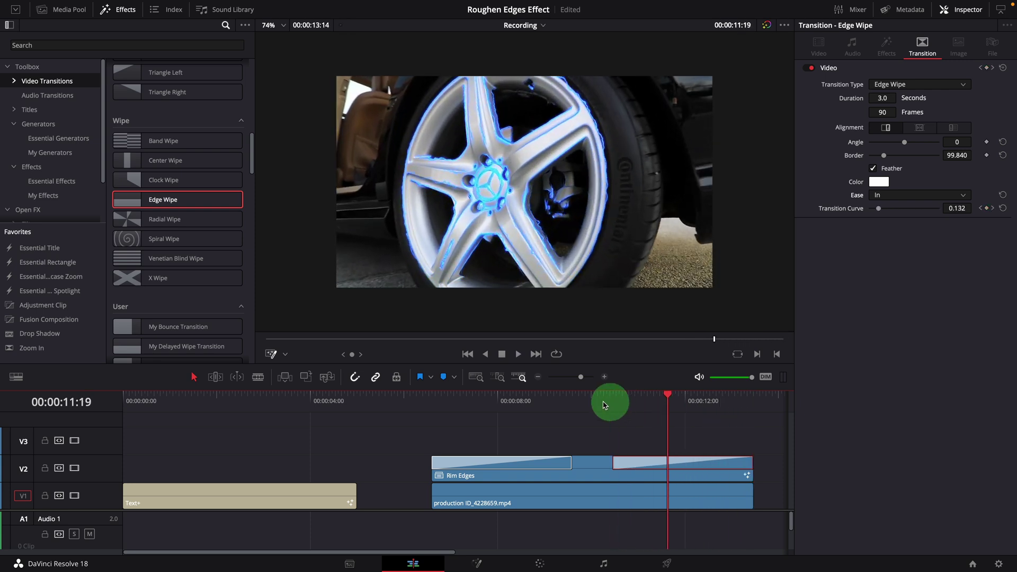